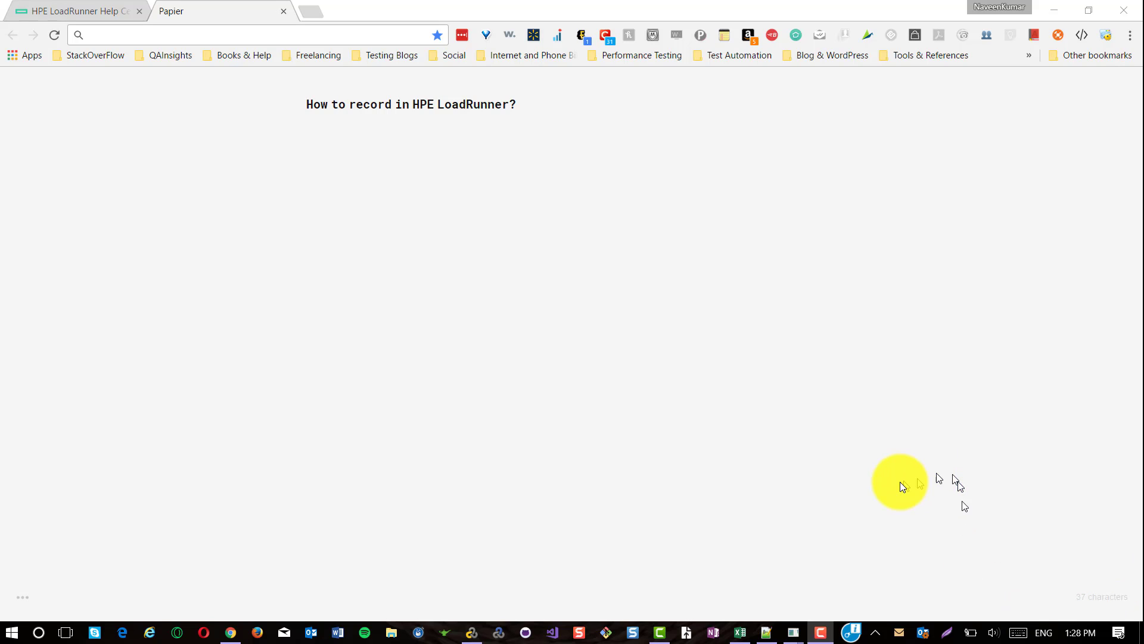
Step: Switch to the transactions workbook in Excel and examine the script name, transaction names, test data and checkpoints of the test plan
left_click(743, 636)
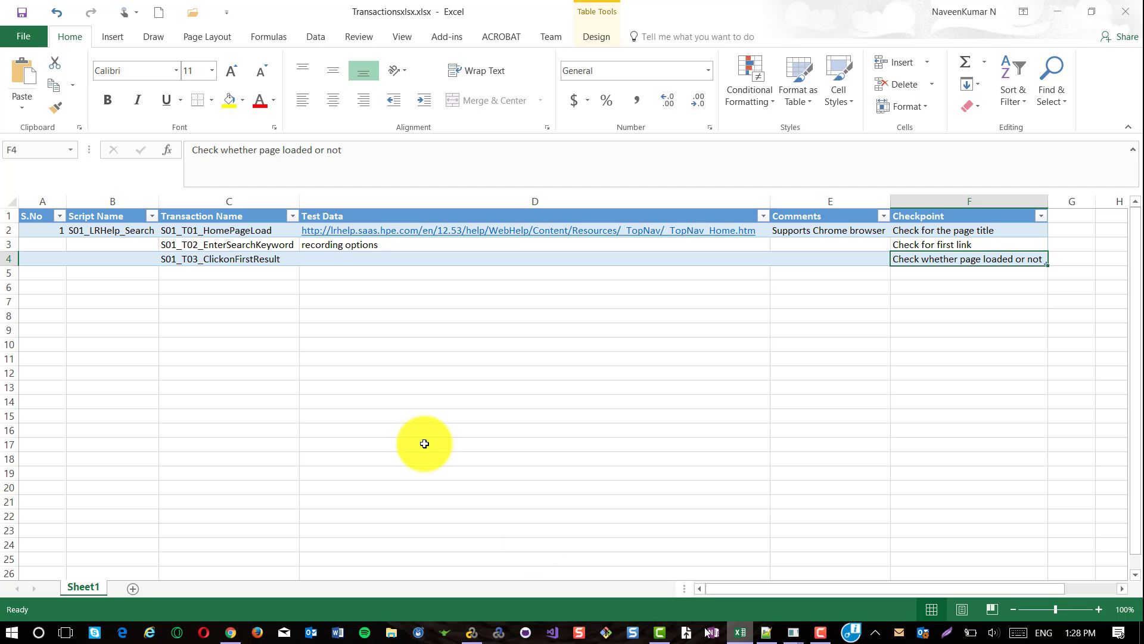
left_click(62, 235)
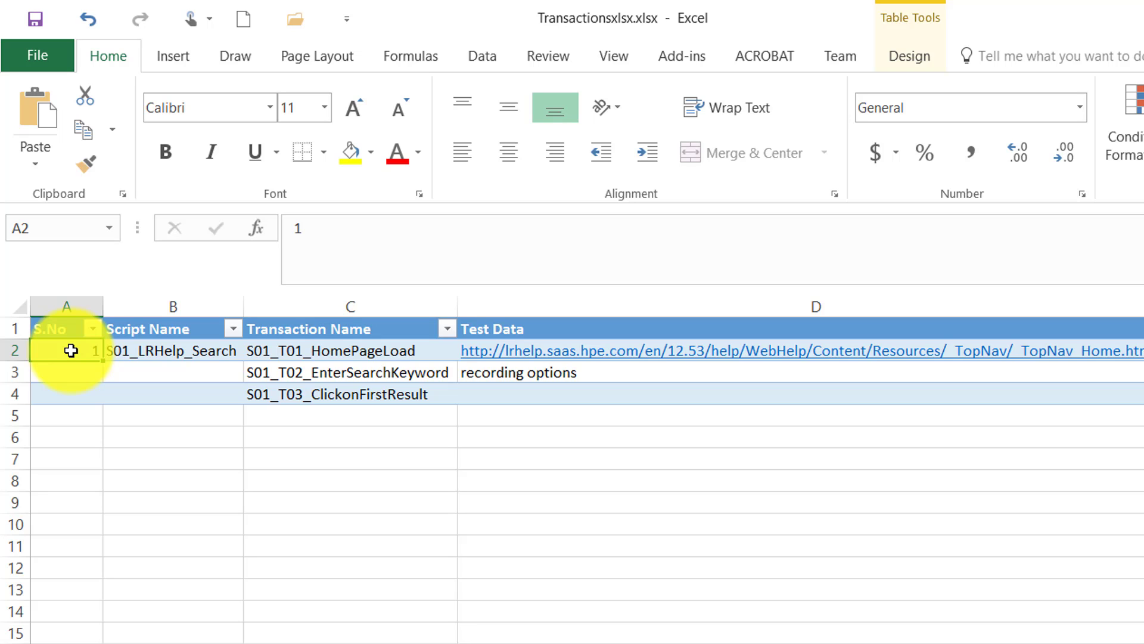
left_click(592, 331)
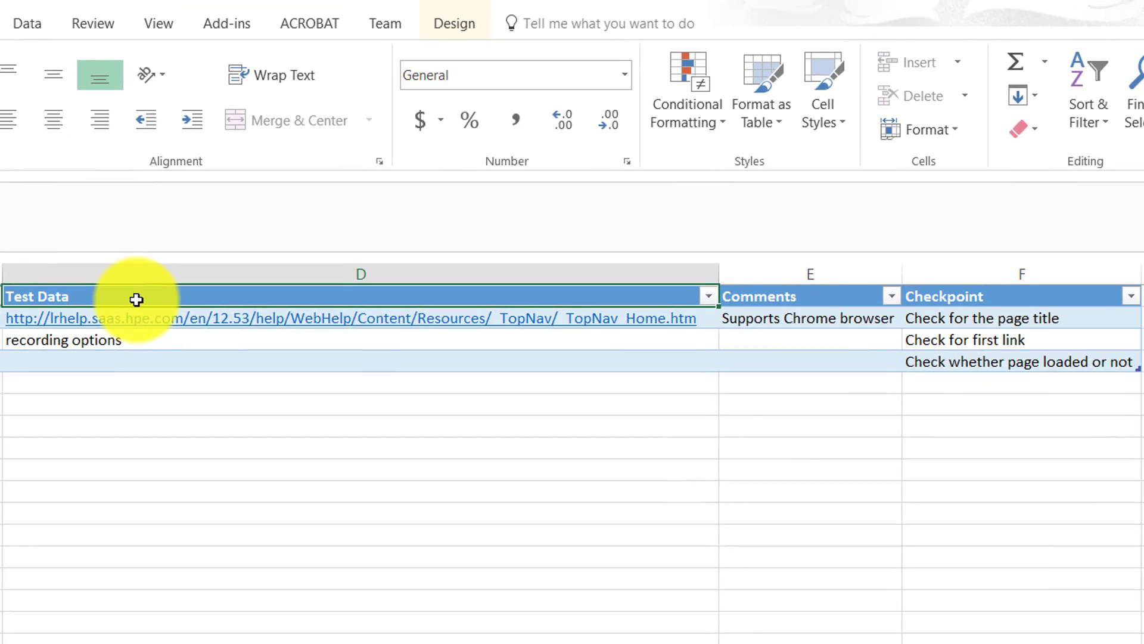
left_click(948, 299)
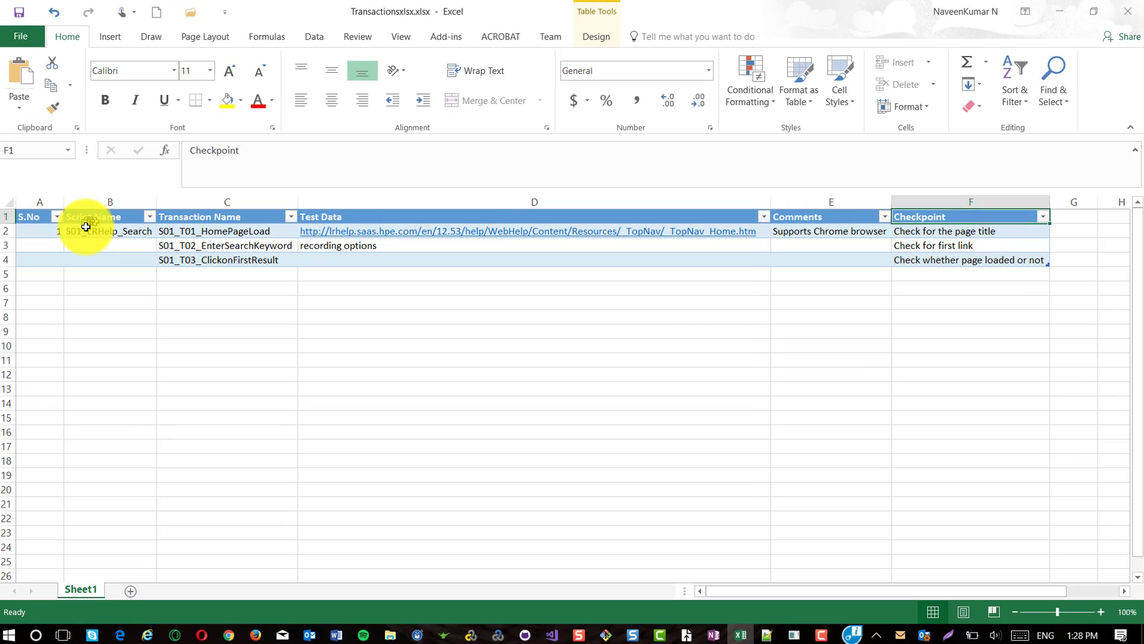
left_click(90, 232)
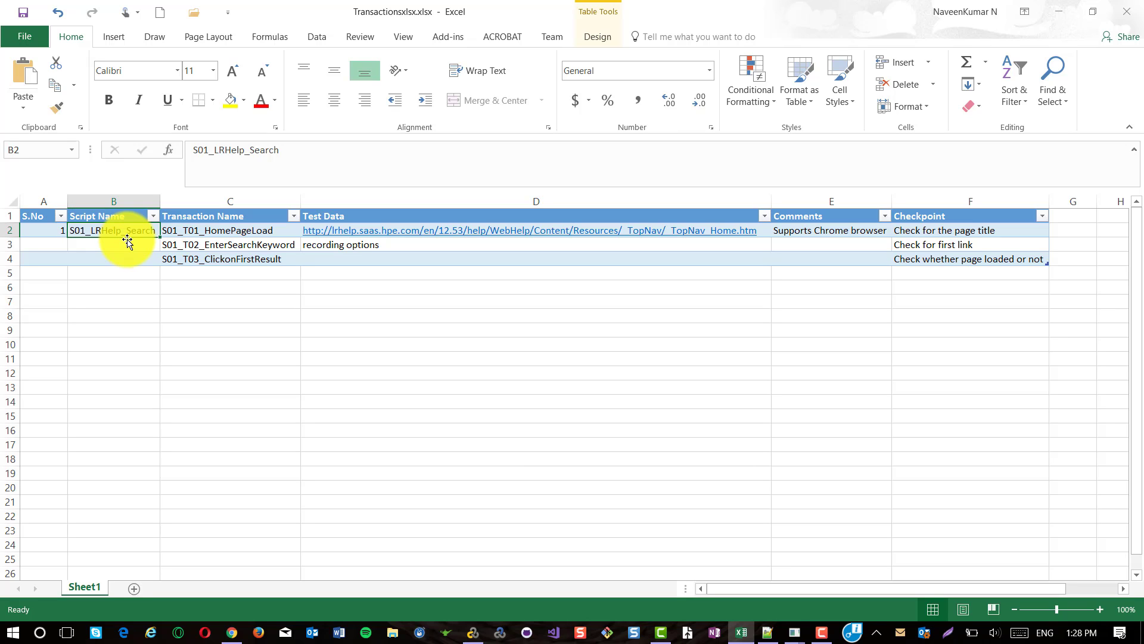
left_click(245, 232)
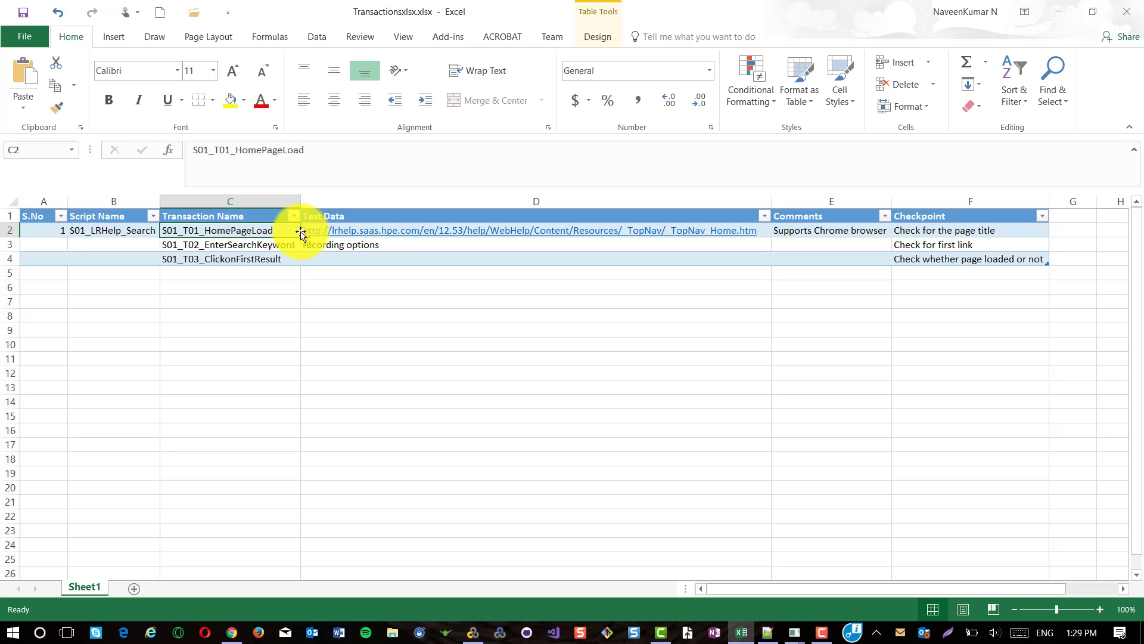
left_click(477, 245)
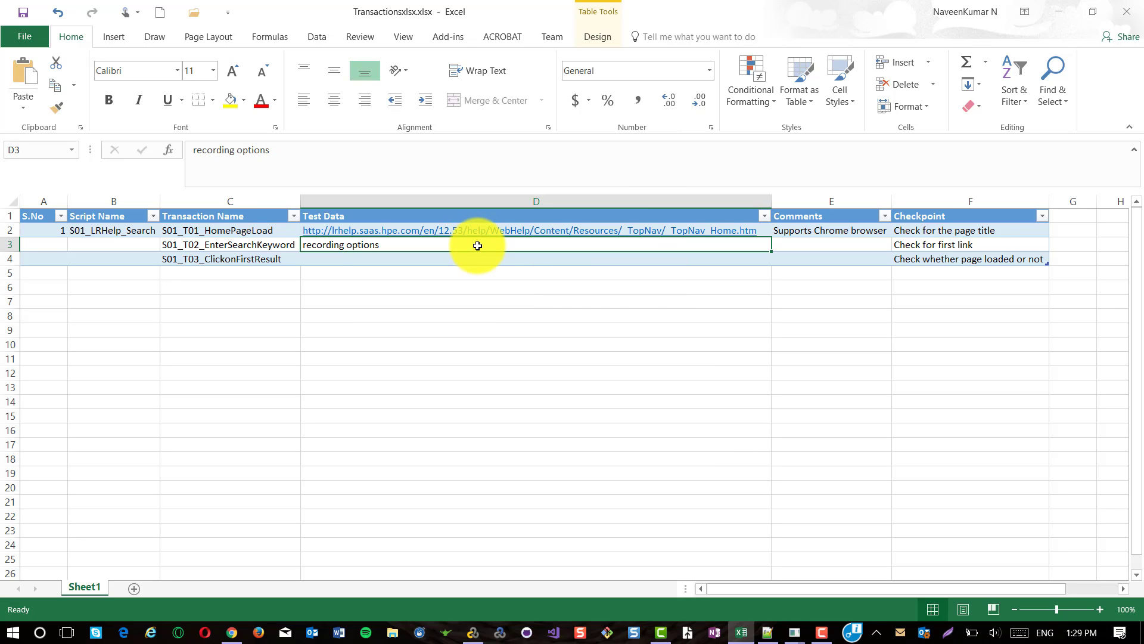
left_click(951, 232)
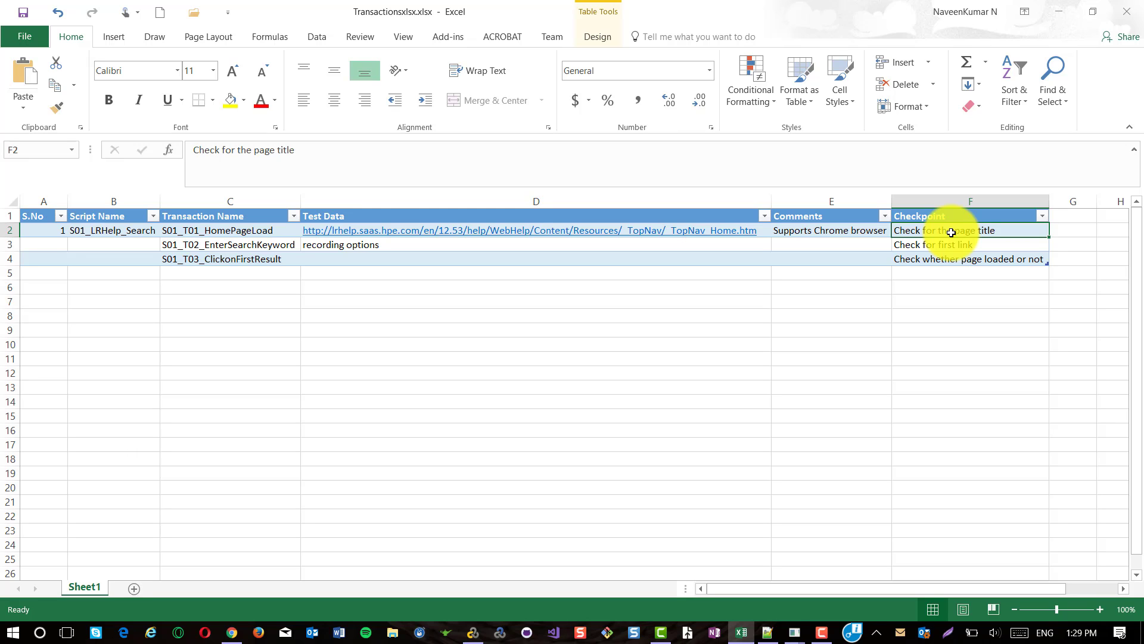
left_click(204, 236)
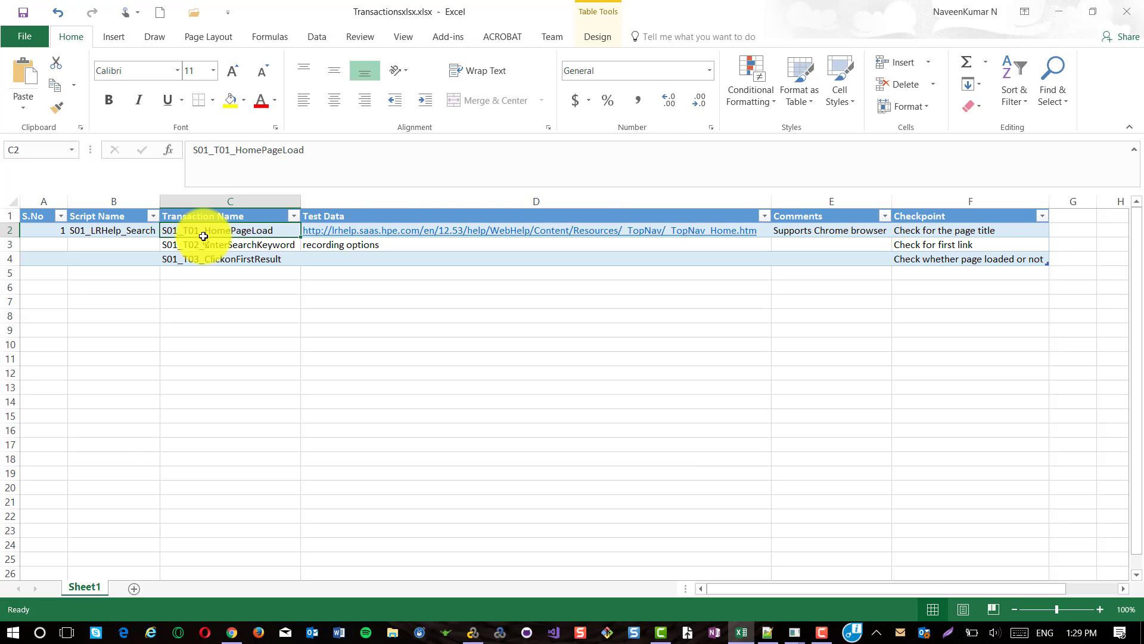
left_click(962, 228)
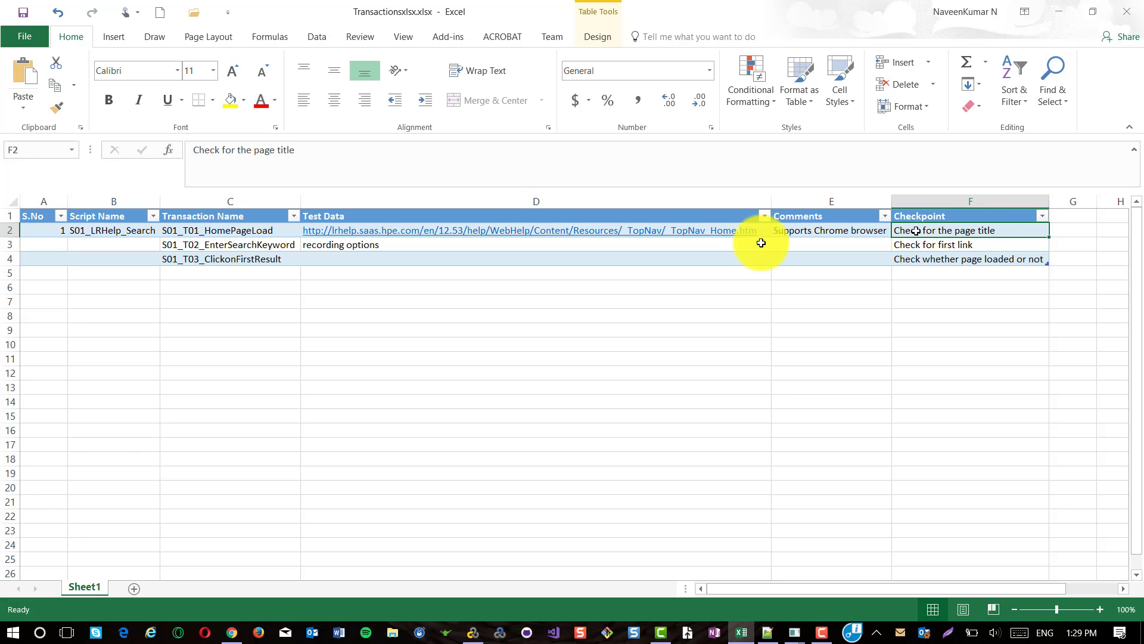
Step: Switch to HP Virtual User Generator and create a new single-protocol Web - HTTP/HTML script named WebHttpHtml21
left_click(469, 634)
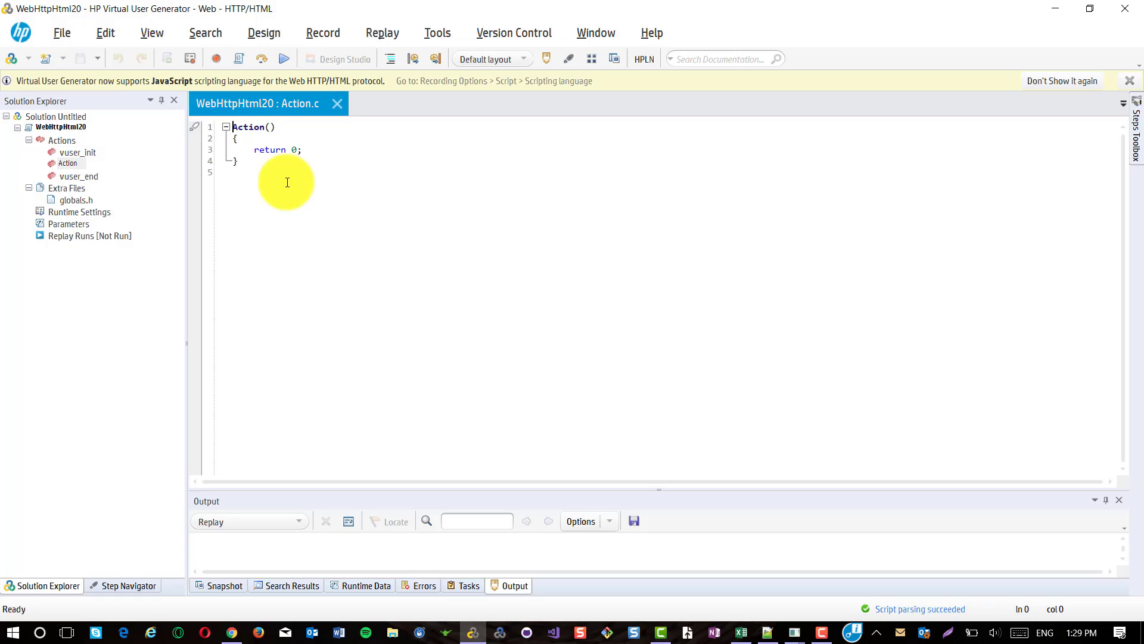
left_click(62, 33)
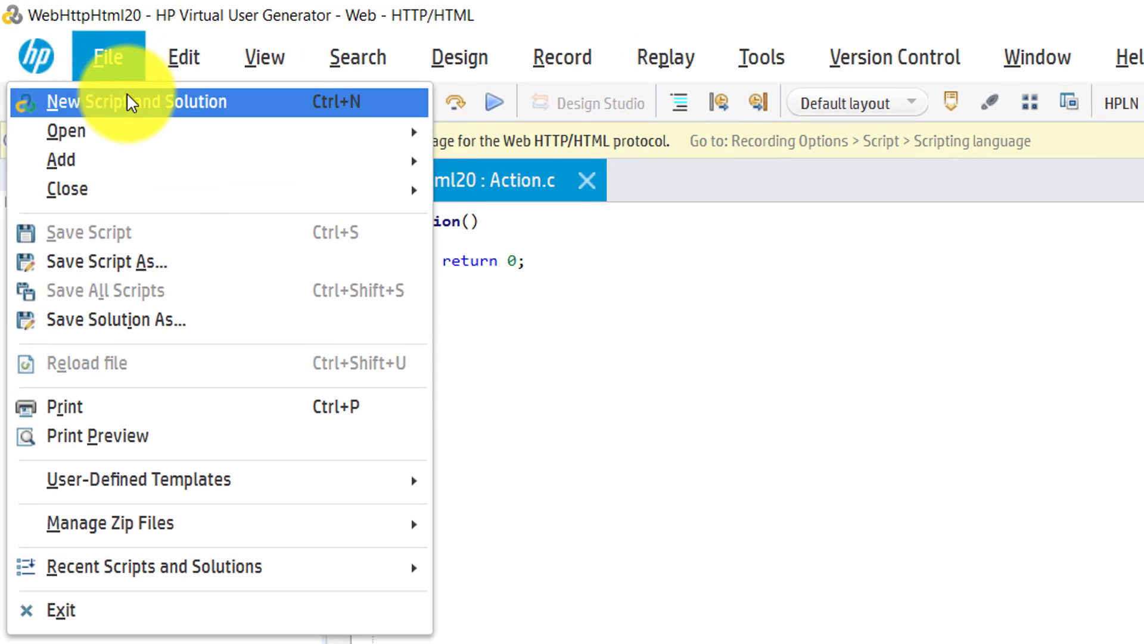
left_click(128, 100)
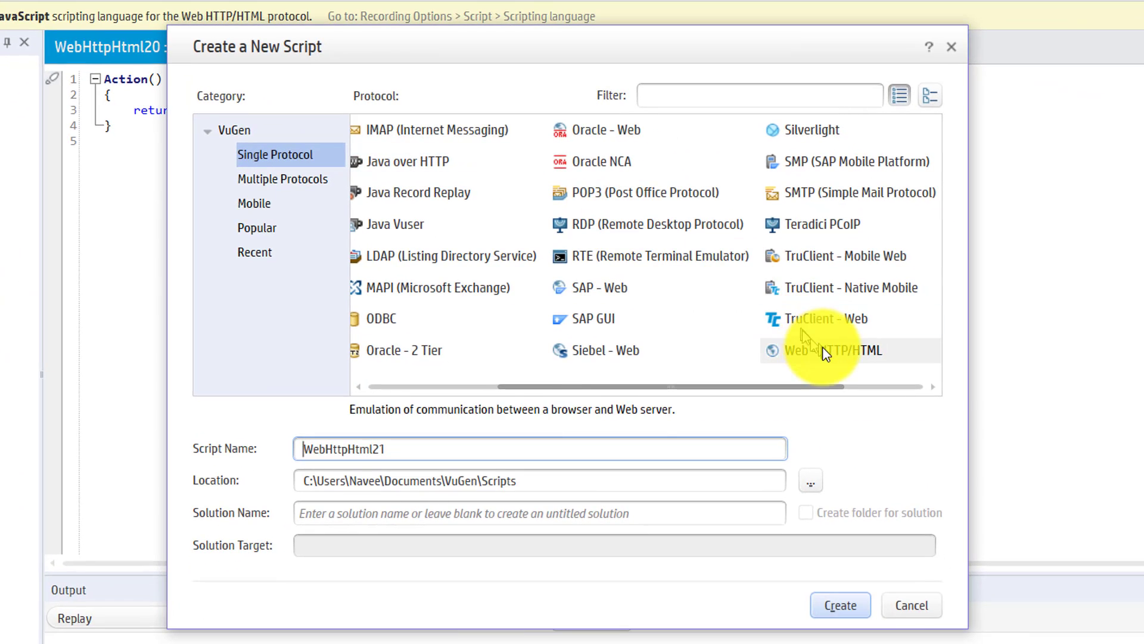
left_click(822, 348)
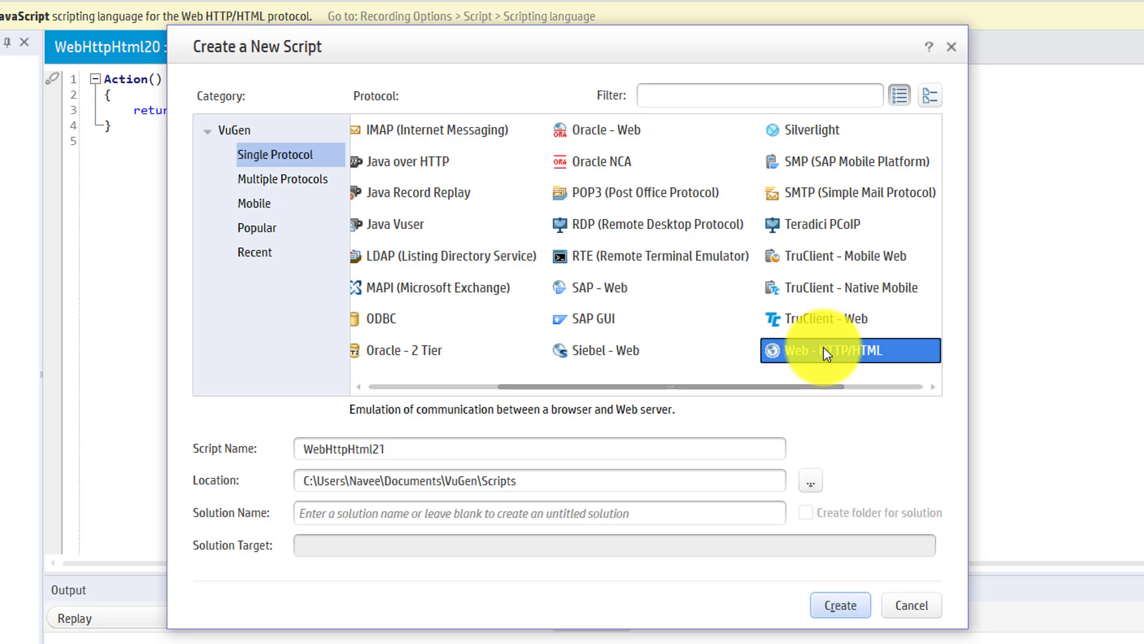
left_click(839, 605)
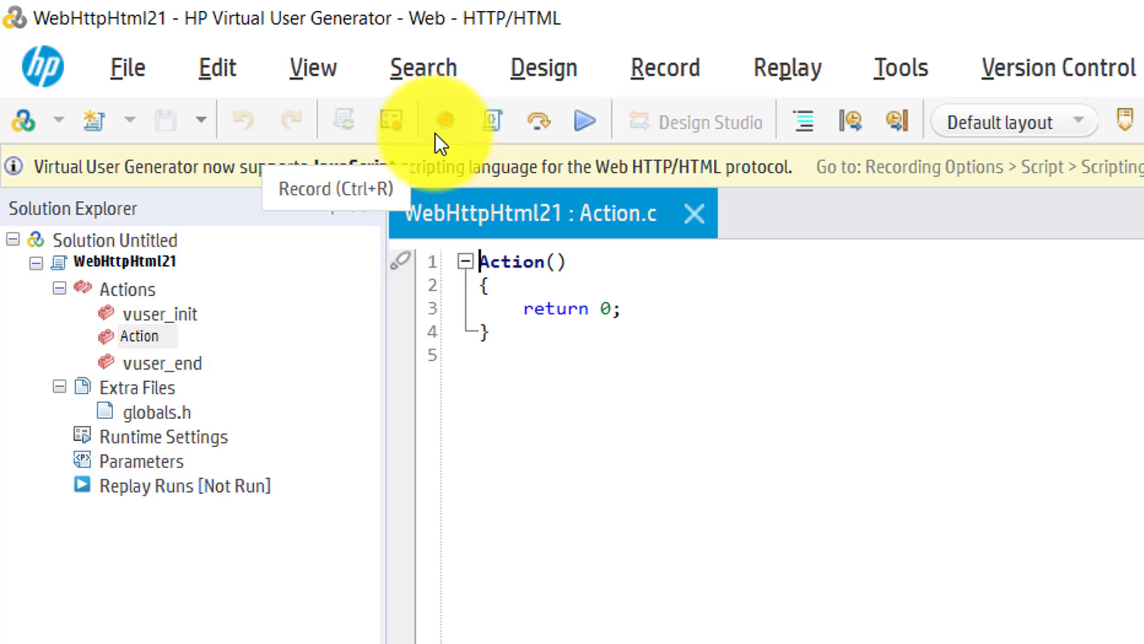
Step: Open the recording setup for the new script and restore the General Recording and Script options to their defaults
left_click(435, 134)
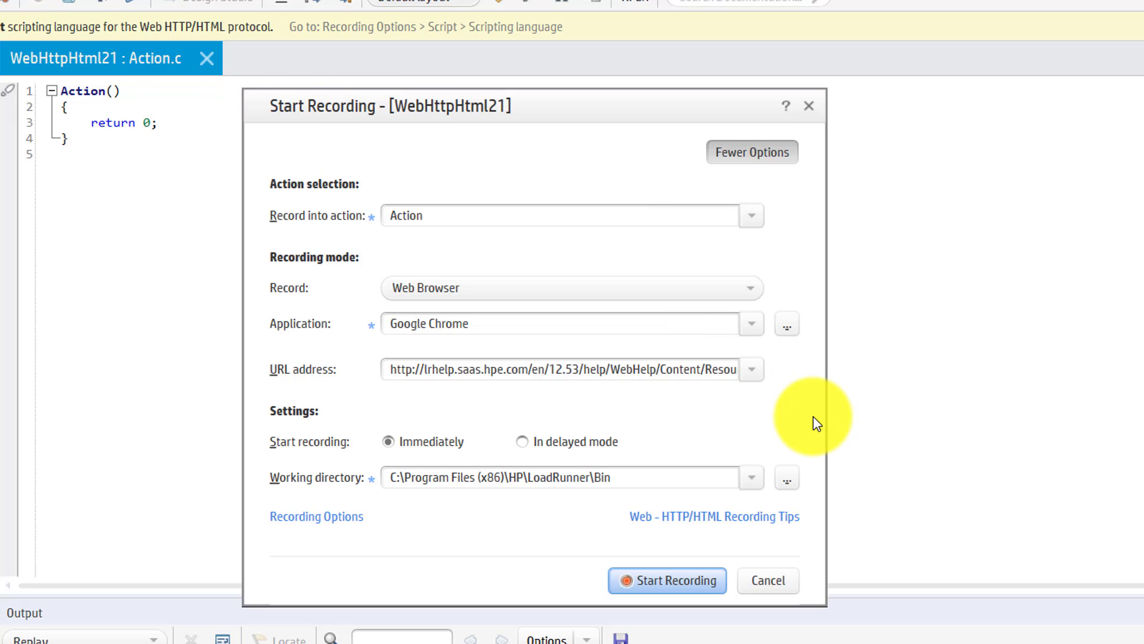
left_click(491, 370)
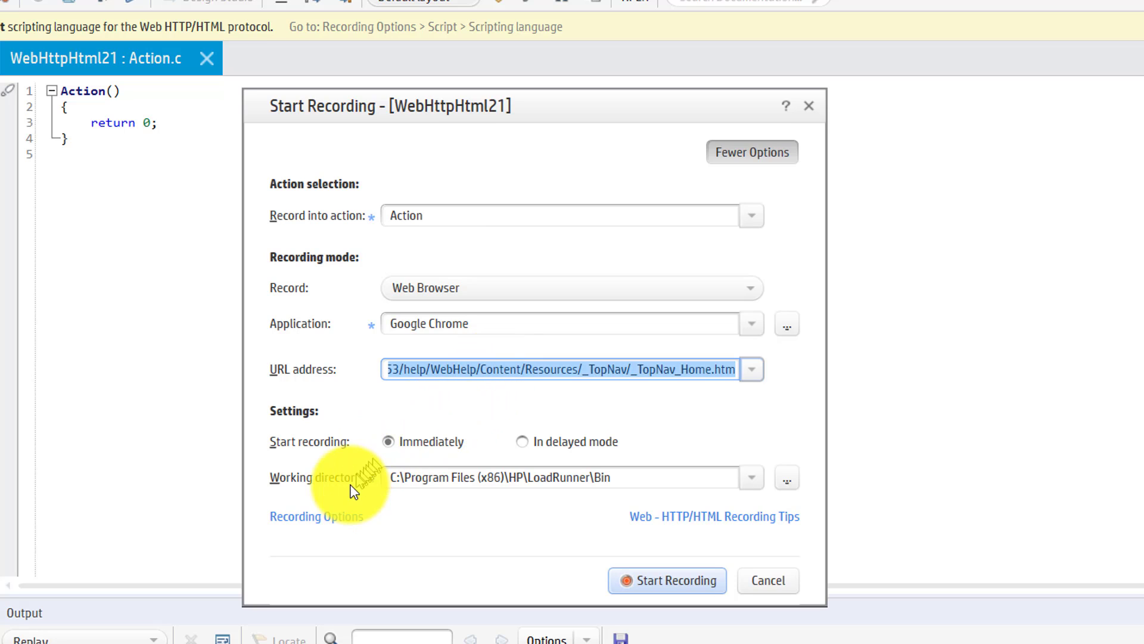
left_click(335, 522)
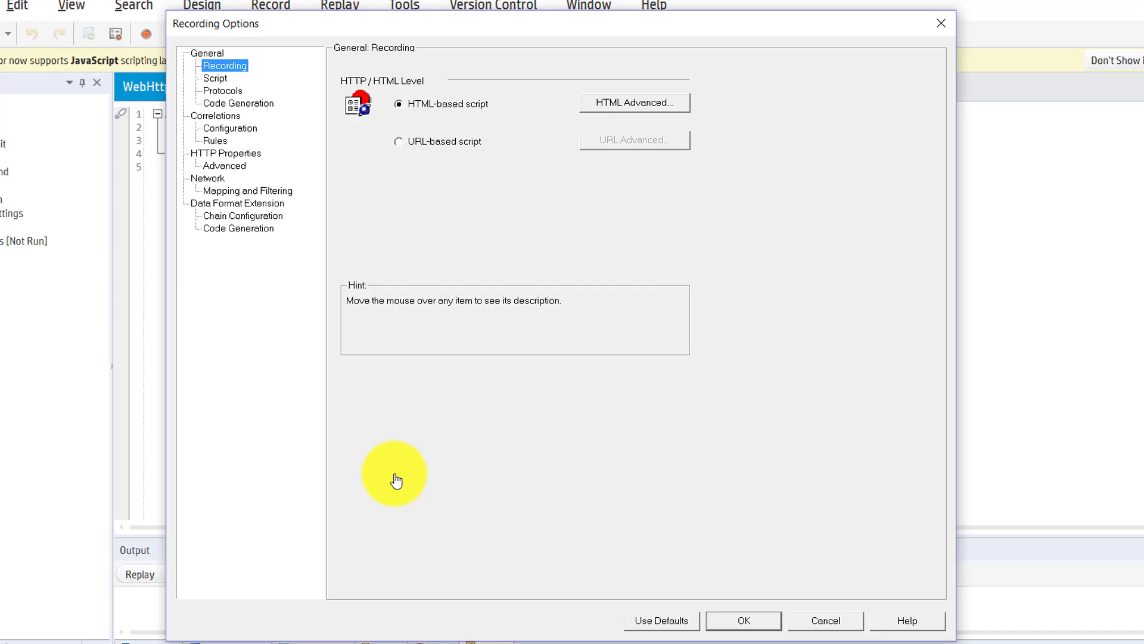
left_click(678, 627)
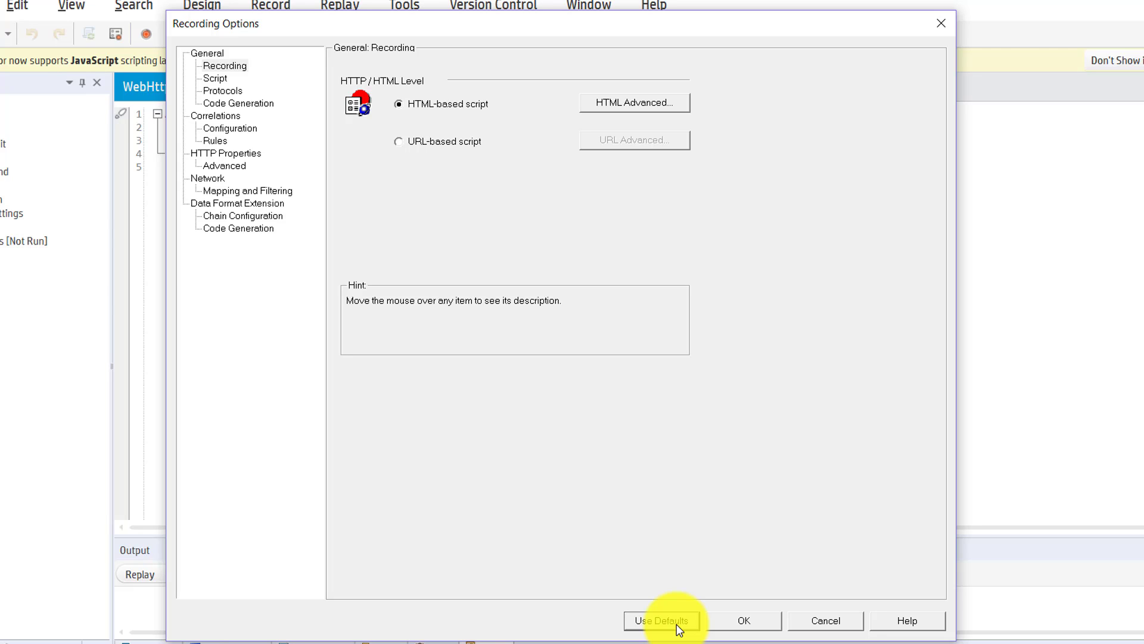
left_click(218, 78)
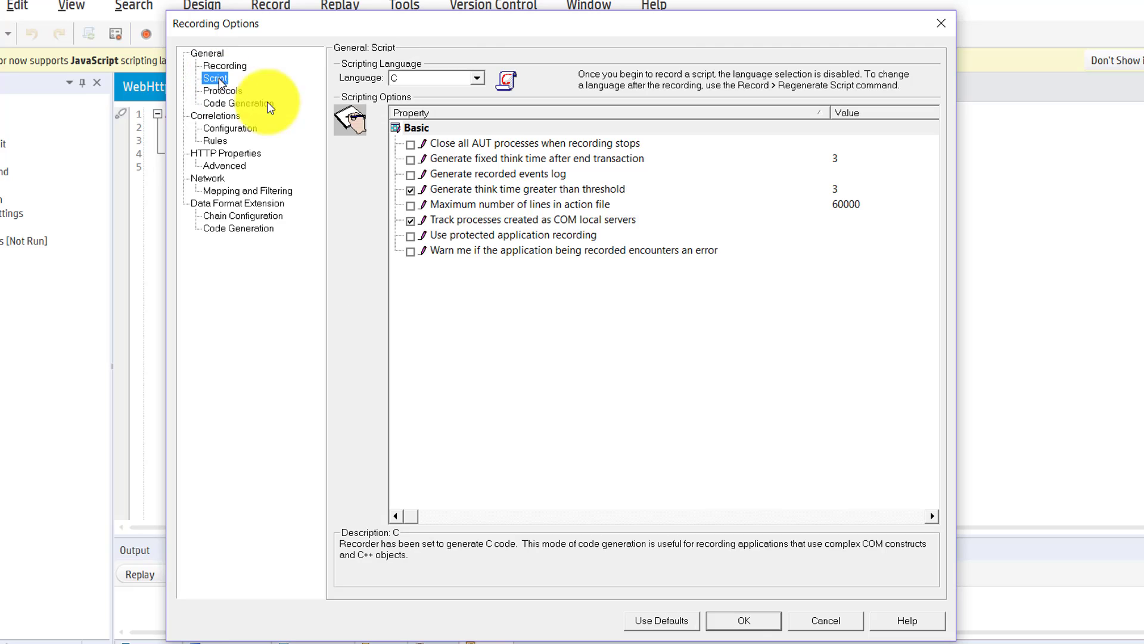
left_click(671, 617)
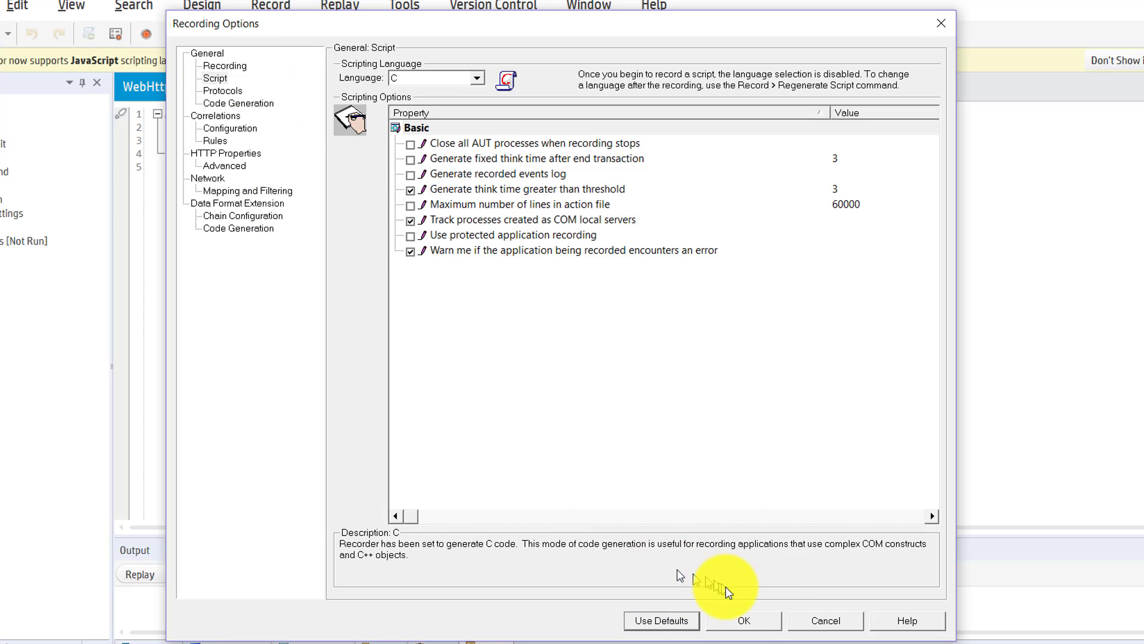
left_click(757, 619)
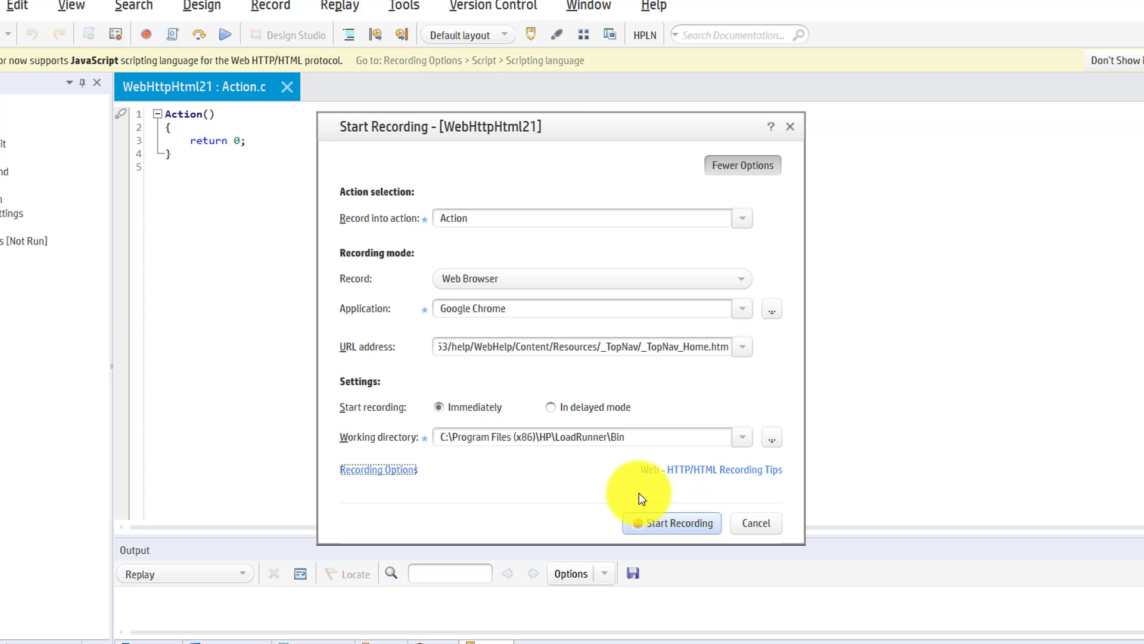
Step: In the advanced HTML recording options, set non HTML-generated elements to Do not record, keeping the script type describing user actions
left_click(396, 476)
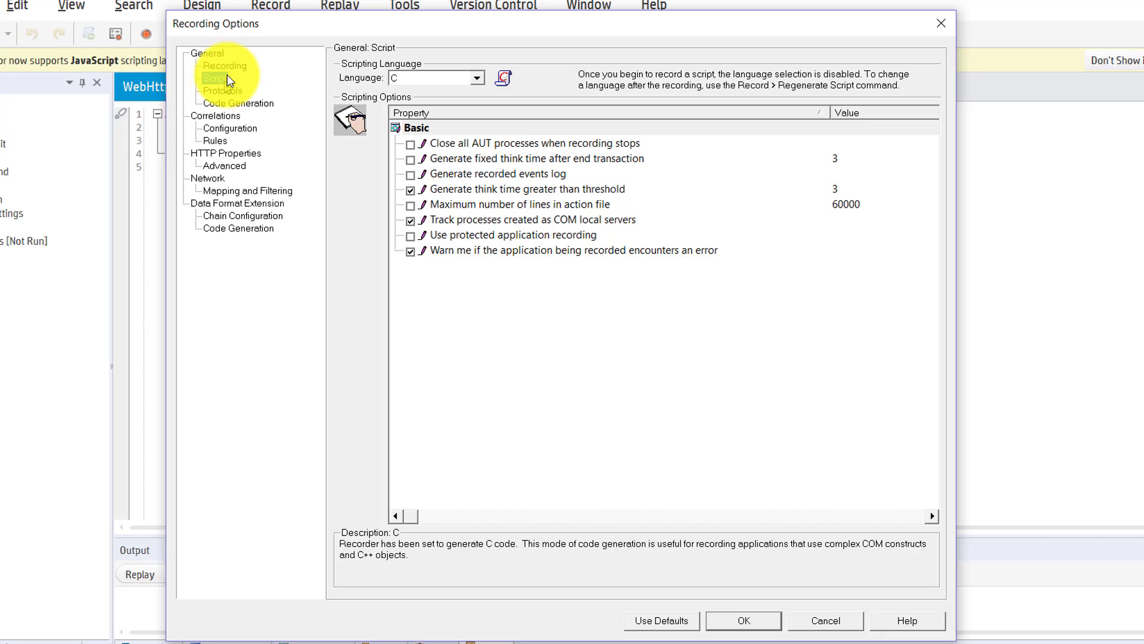
left_click(213, 67)
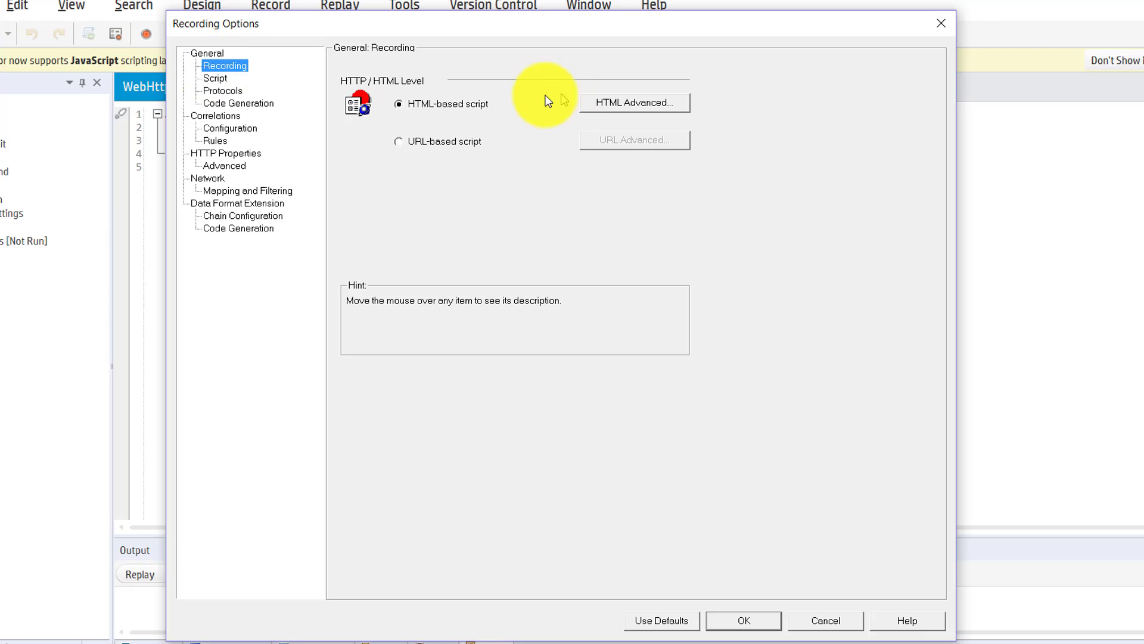
mouse_move(440, 106)
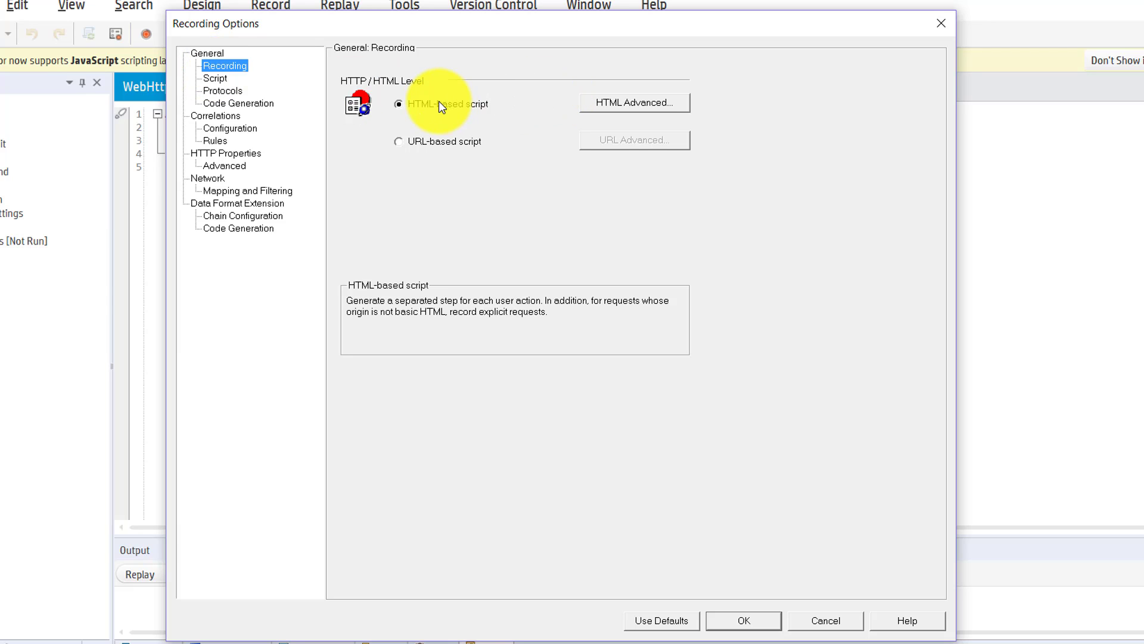
mouse_move(625, 103)
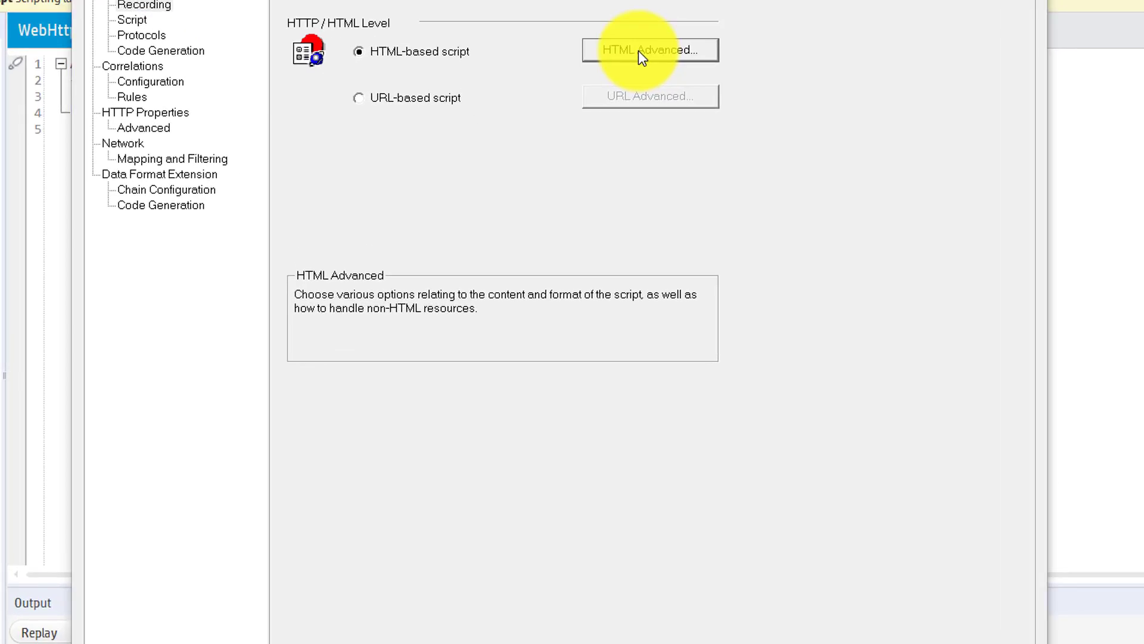
left_click(639, 51)
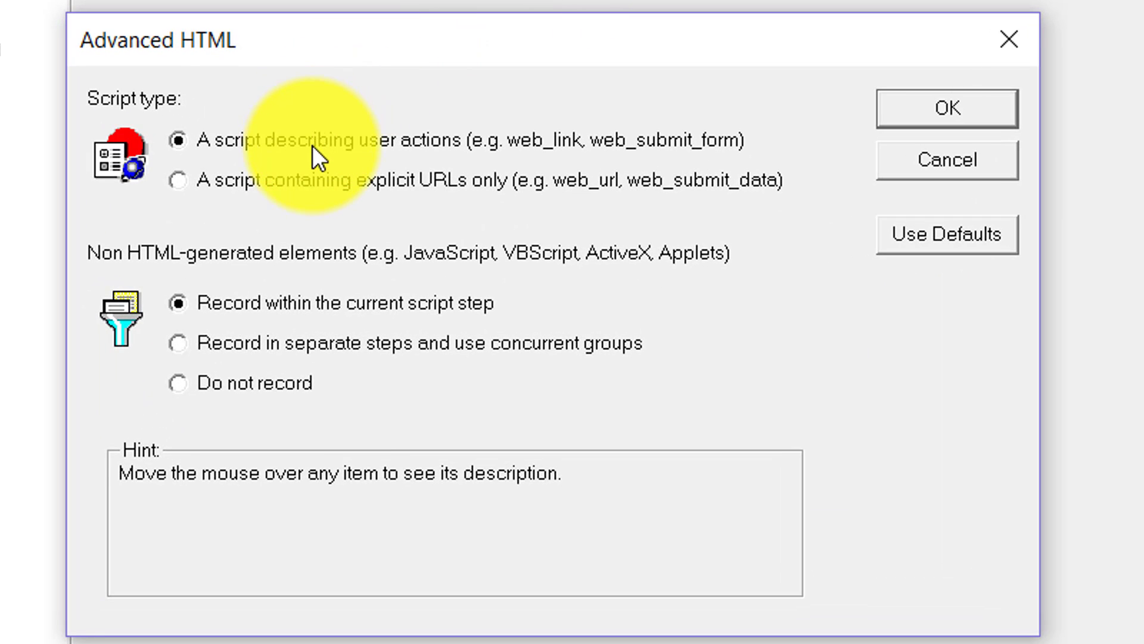
mouse_move(313, 149)
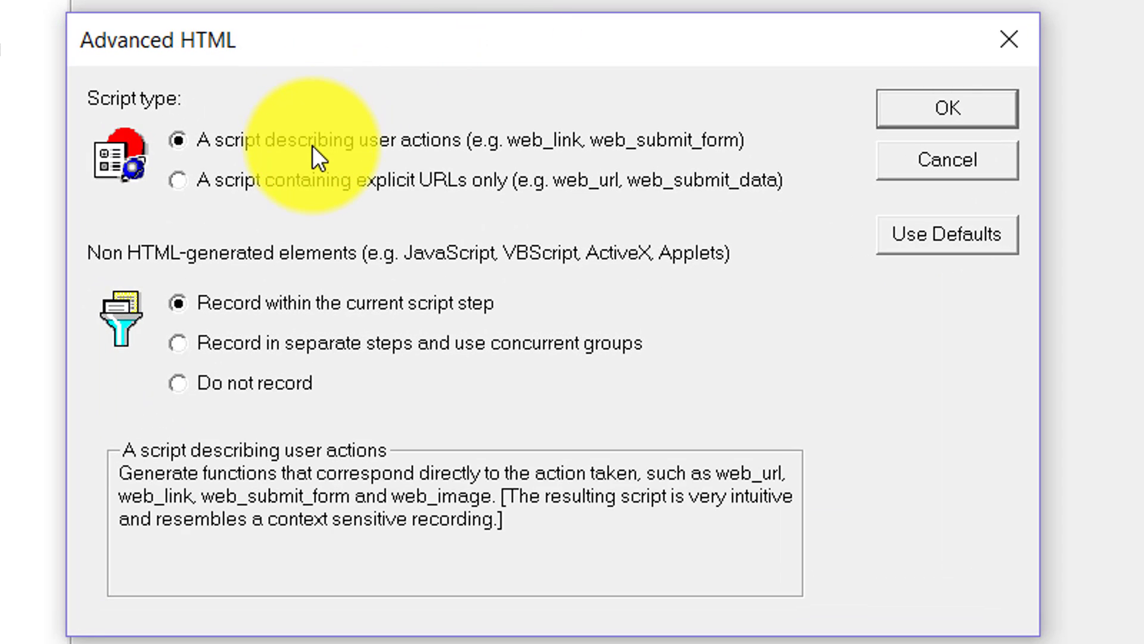
left_click(233, 395)
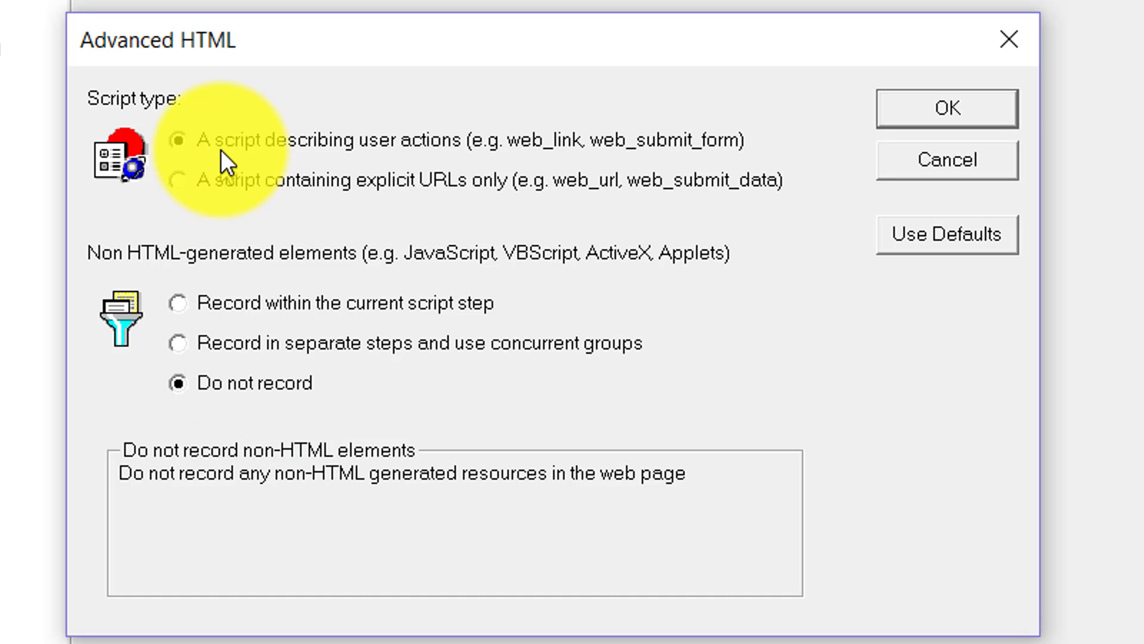
mouse_move(220, 147)
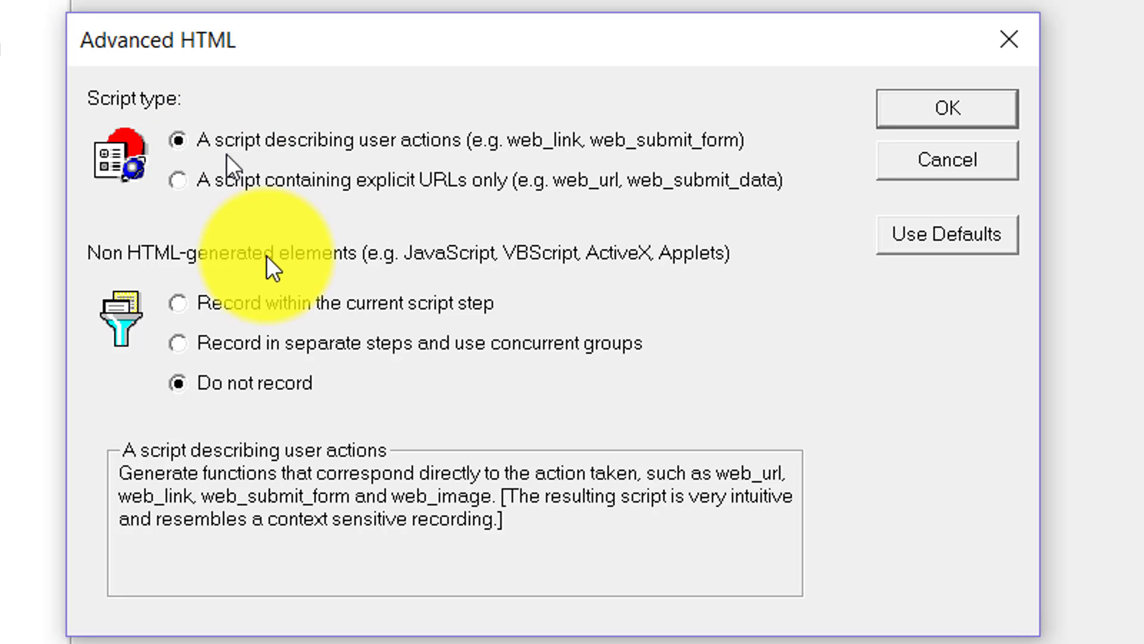
mouse_move(267, 390)
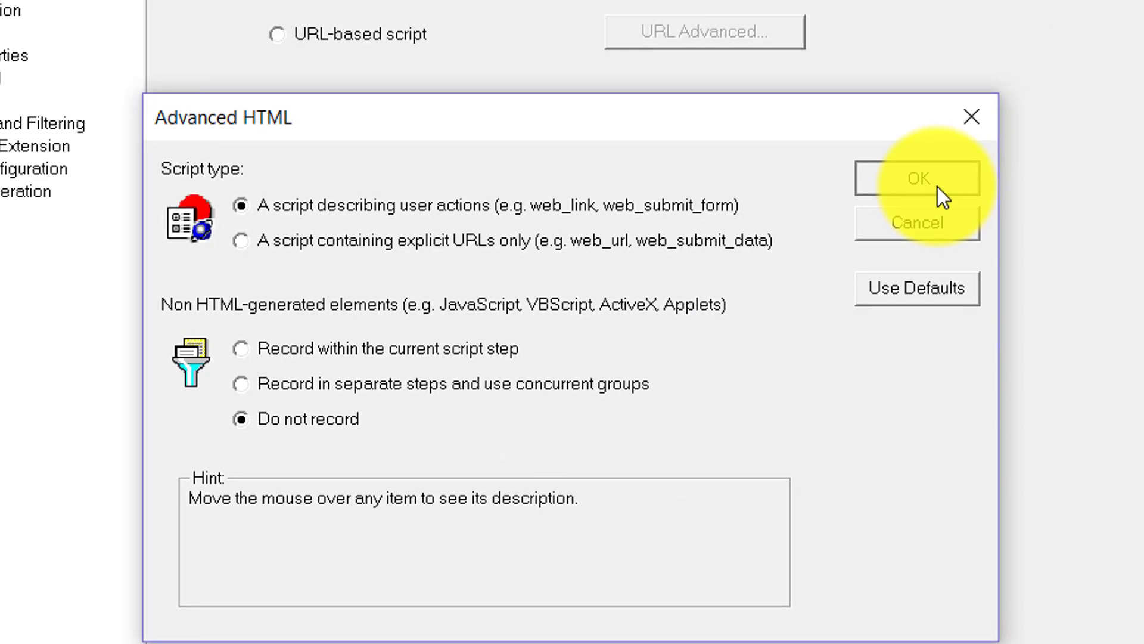
left_click(953, 113)
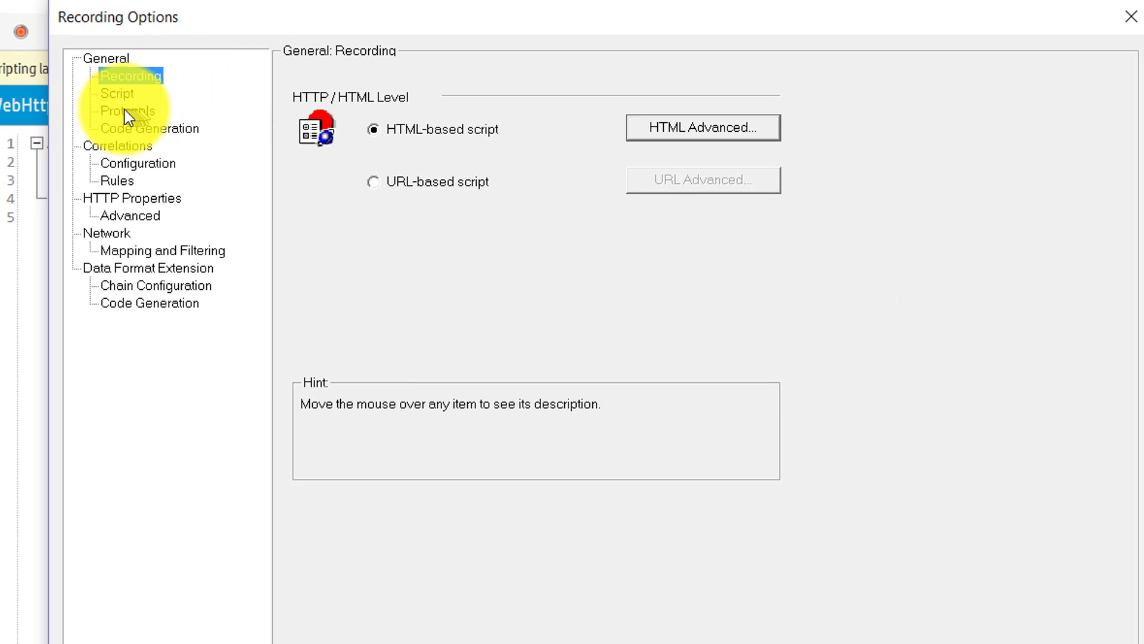
Step: Enable closing all AUT processes when recording stops in the Script options, and show the active protocols
left_click(123, 97)
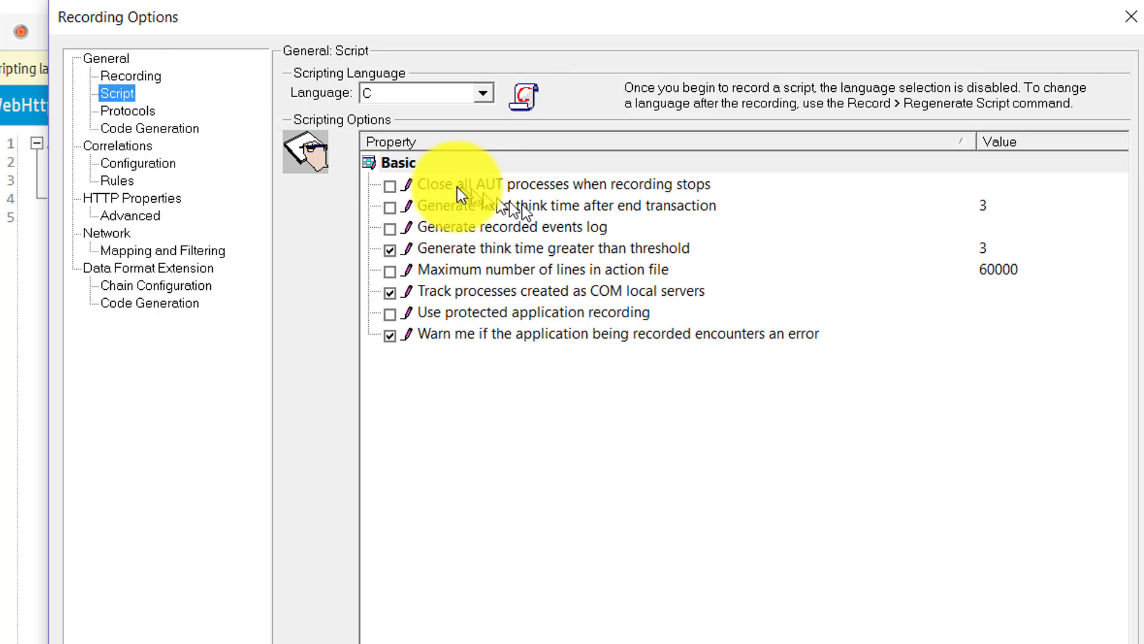
left_click(392, 188)
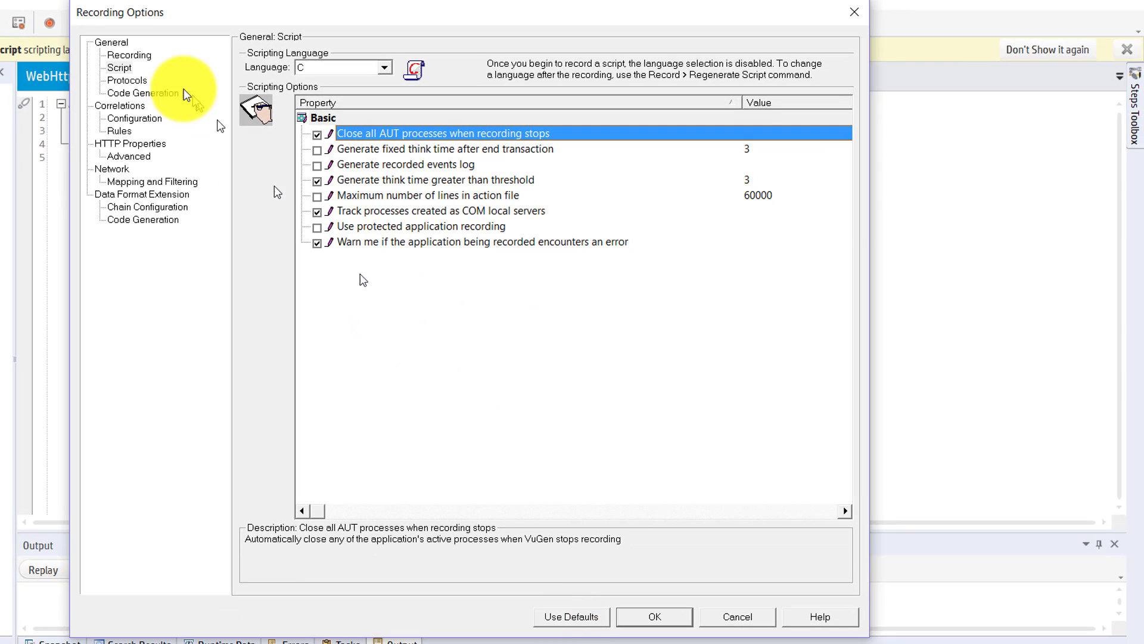
left_click(123, 81)
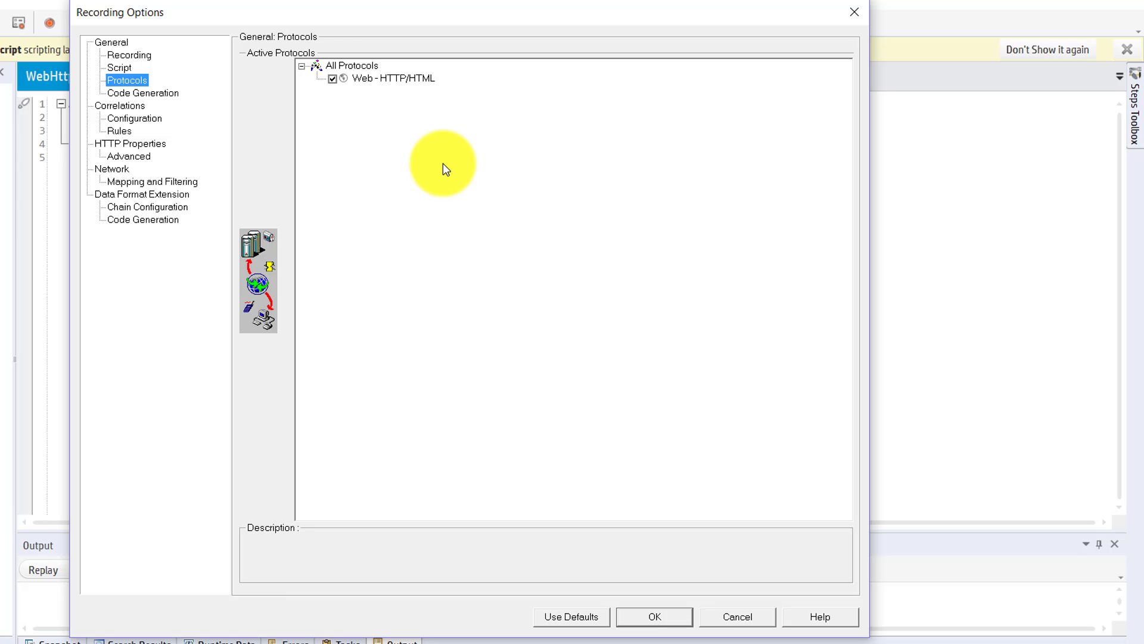
Step: Review the general code generation, correlation configuration and rules, and advanced HTTP properties, including the description of the LoadRunner Proxy option
left_click(141, 94)
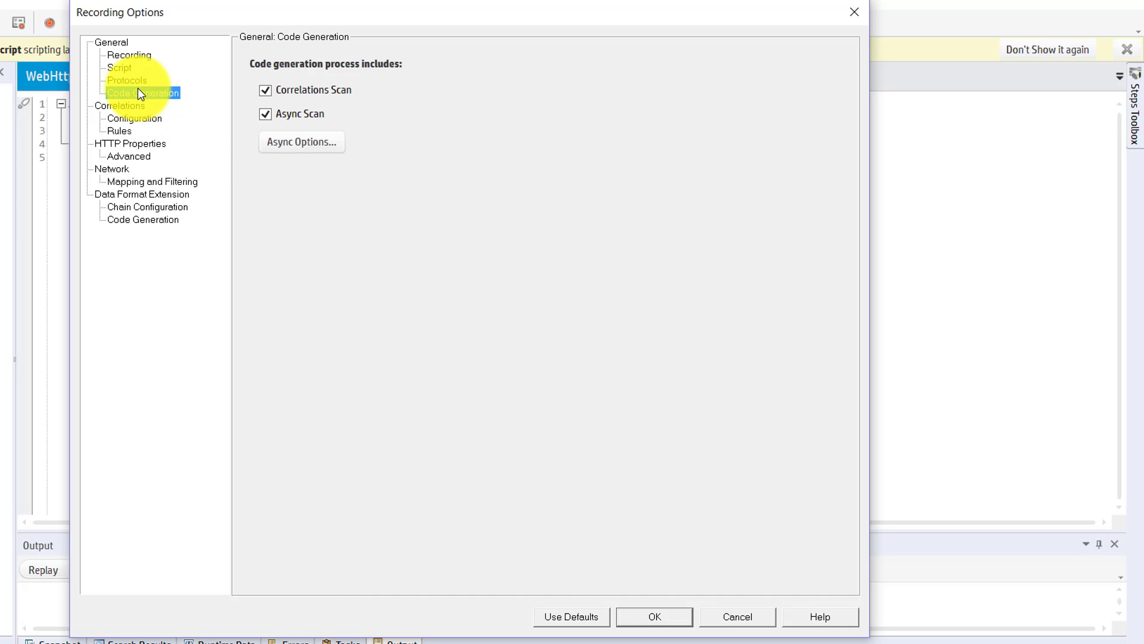
left_click(142, 119)
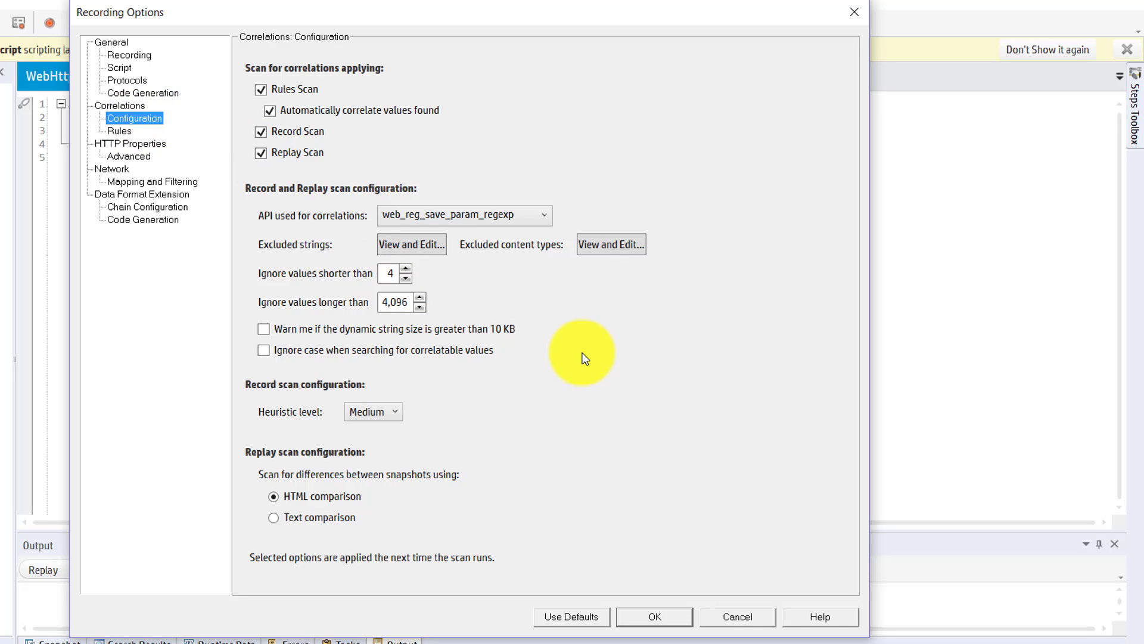
left_click(115, 131)
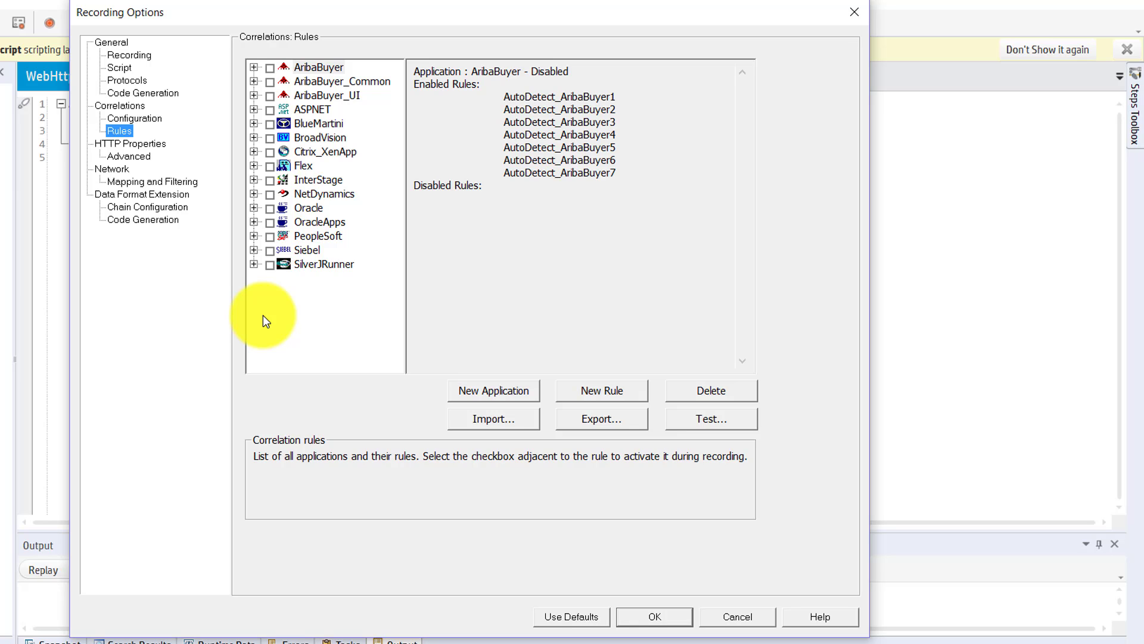
left_click(129, 157)
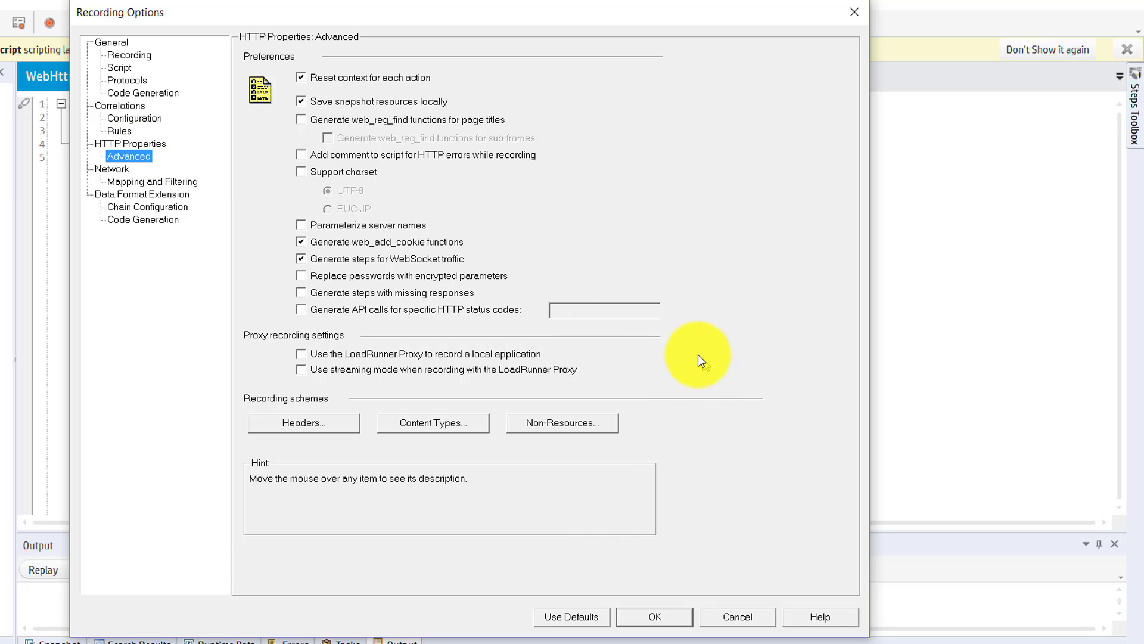
mouse_move(431, 359)
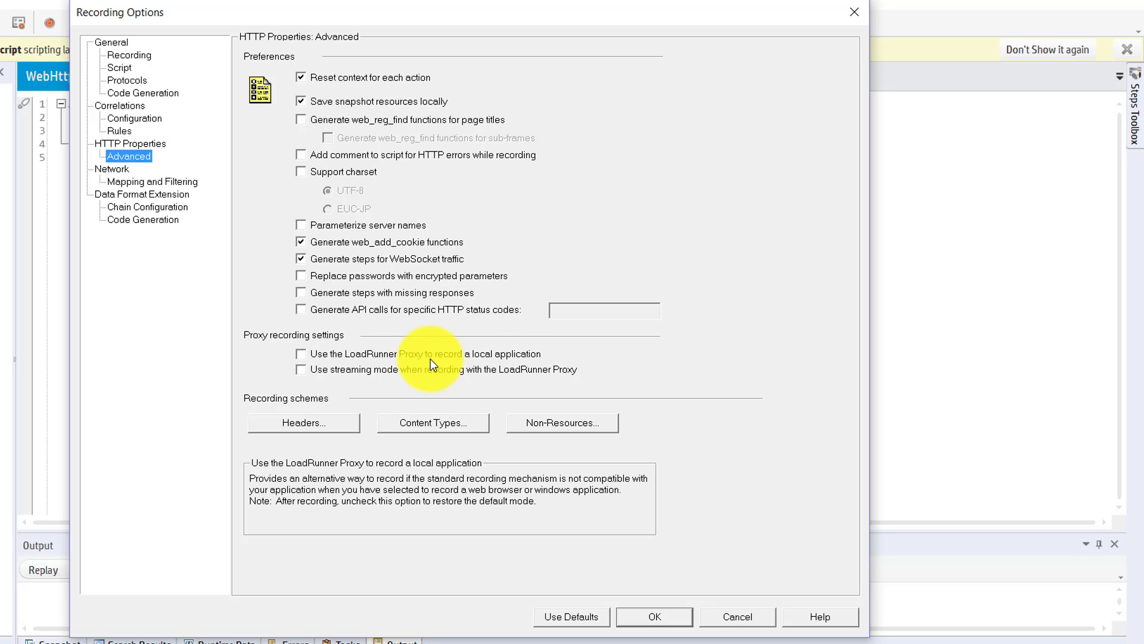
key("Tab")
Step: In the network mapping and filtering options, choose Socket level data as the port mapping capture level
left_click(131, 185)
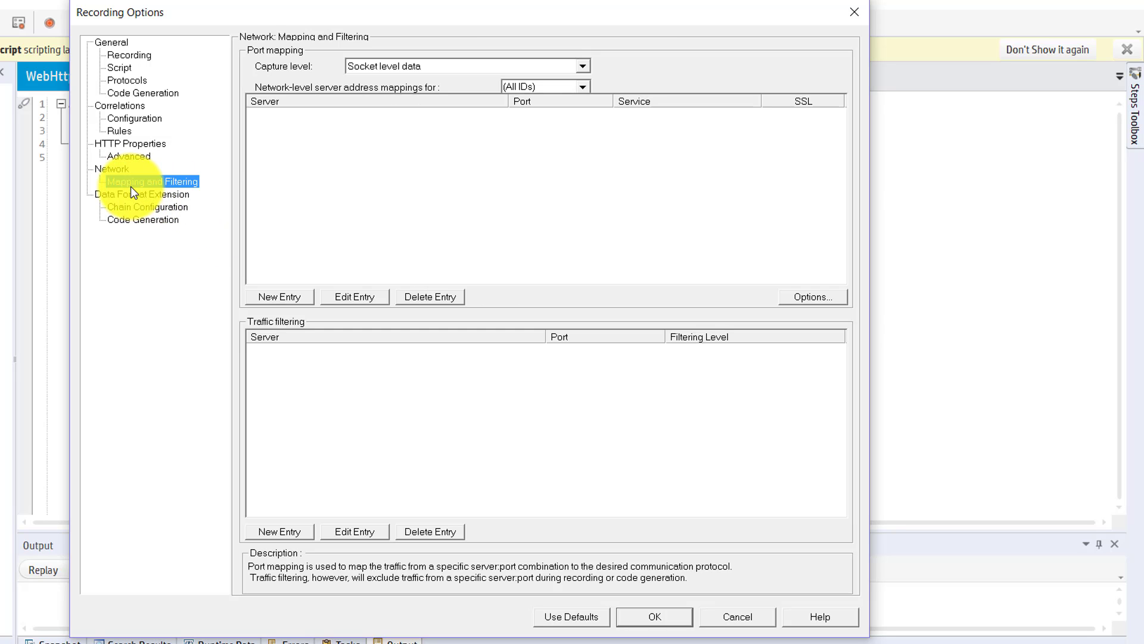
left_click(587, 67)
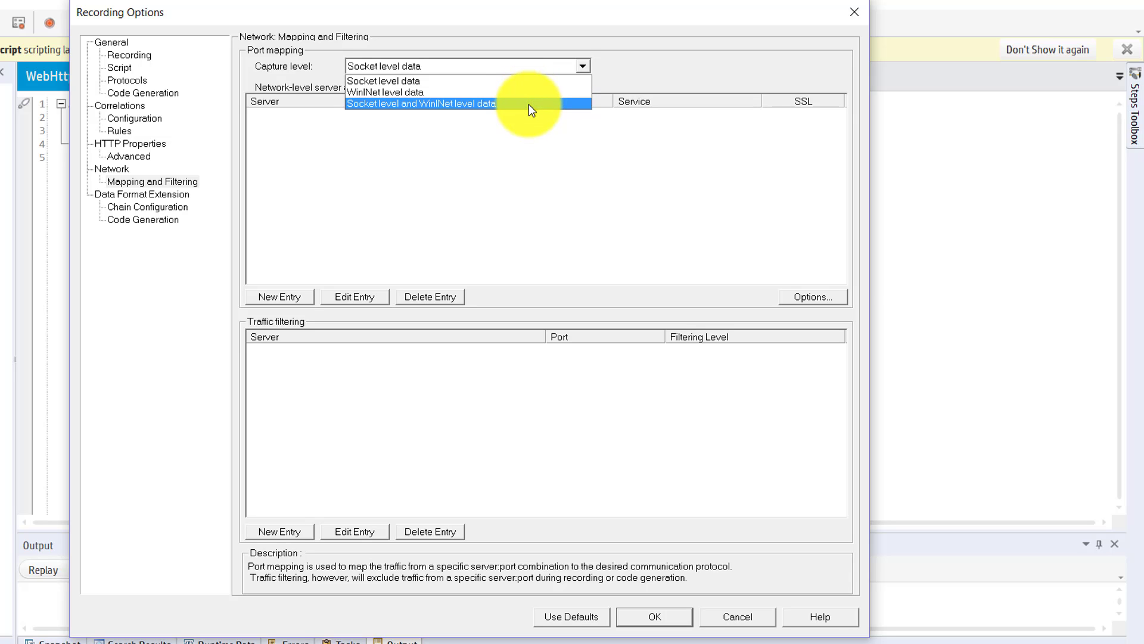
left_click(563, 77)
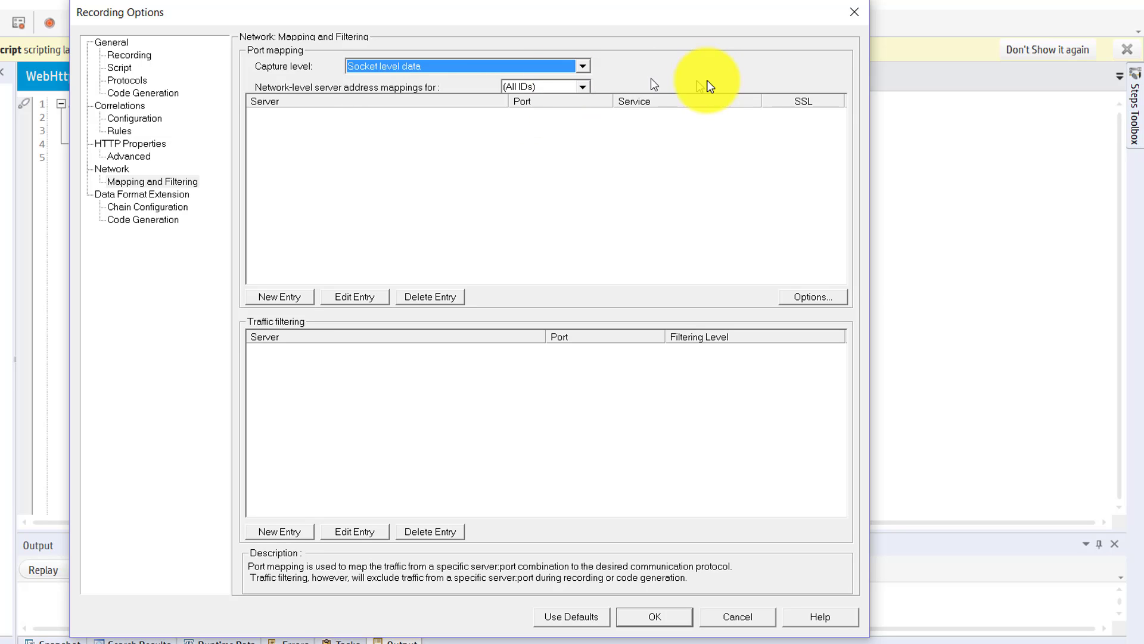
Step: In the advanced port mapping settings, try TLS NPN as the SSL version and return it to TLS ALPN
left_click(833, 298)
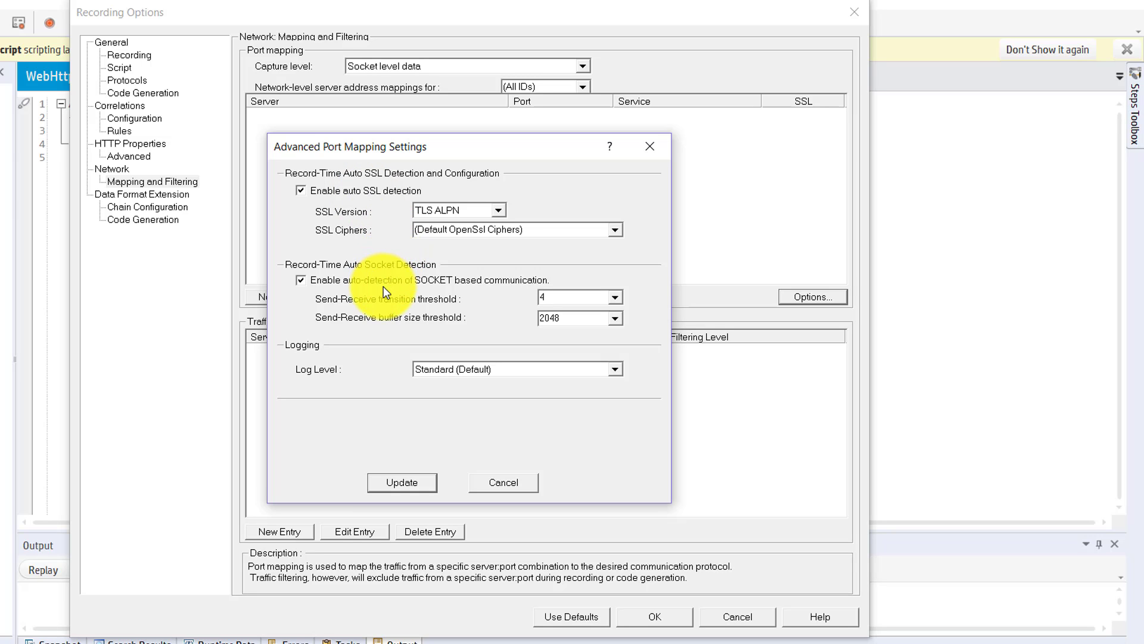
left_click(498, 210)
scroll(499, 223, "up", 2)
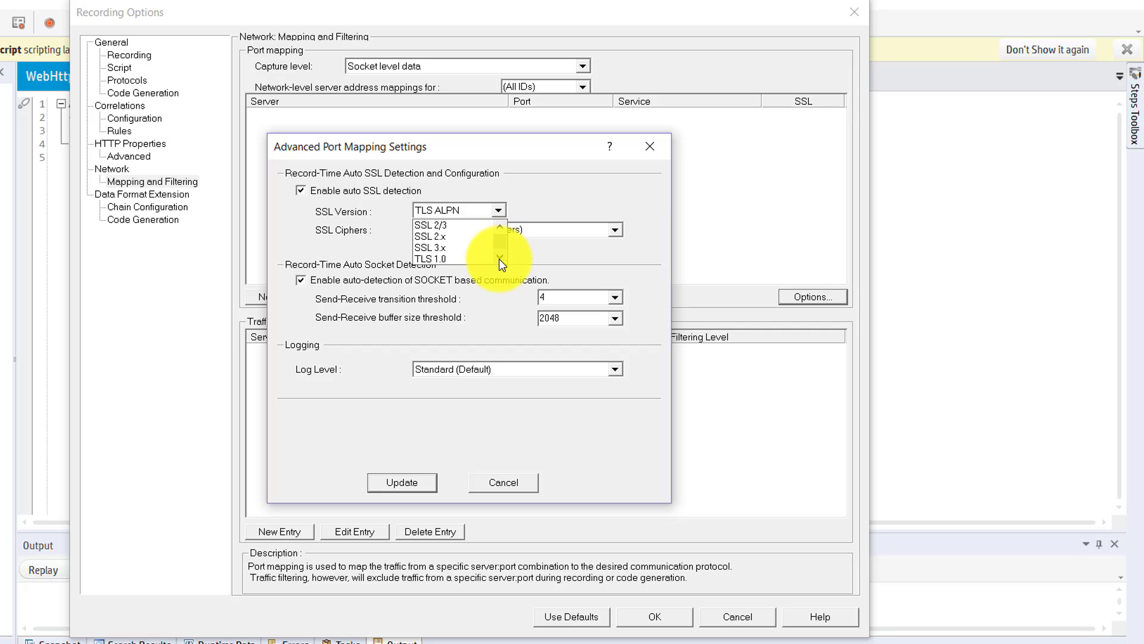
scroll(500, 250, "down", 4)
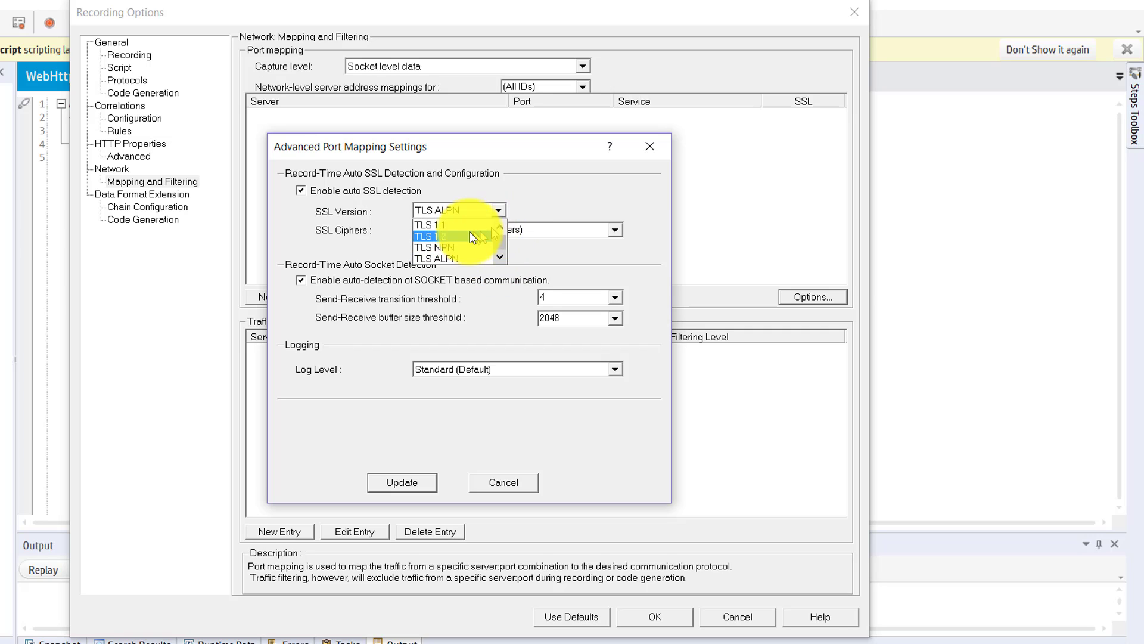
left_click(477, 247)
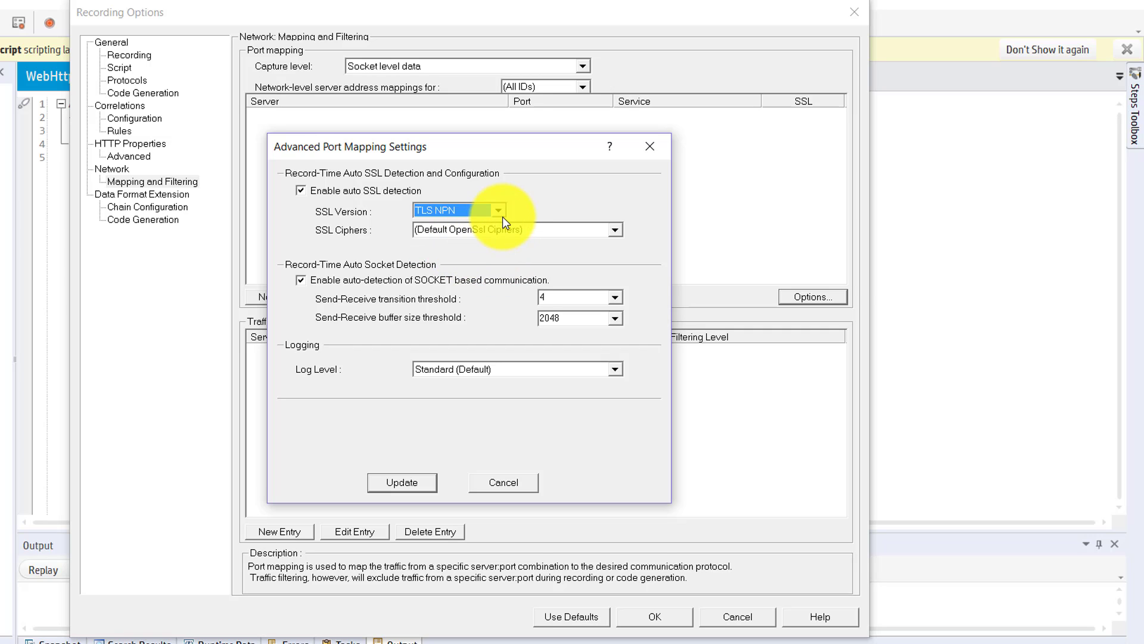
left_click(502, 217)
left_click(502, 229)
left_click(502, 229)
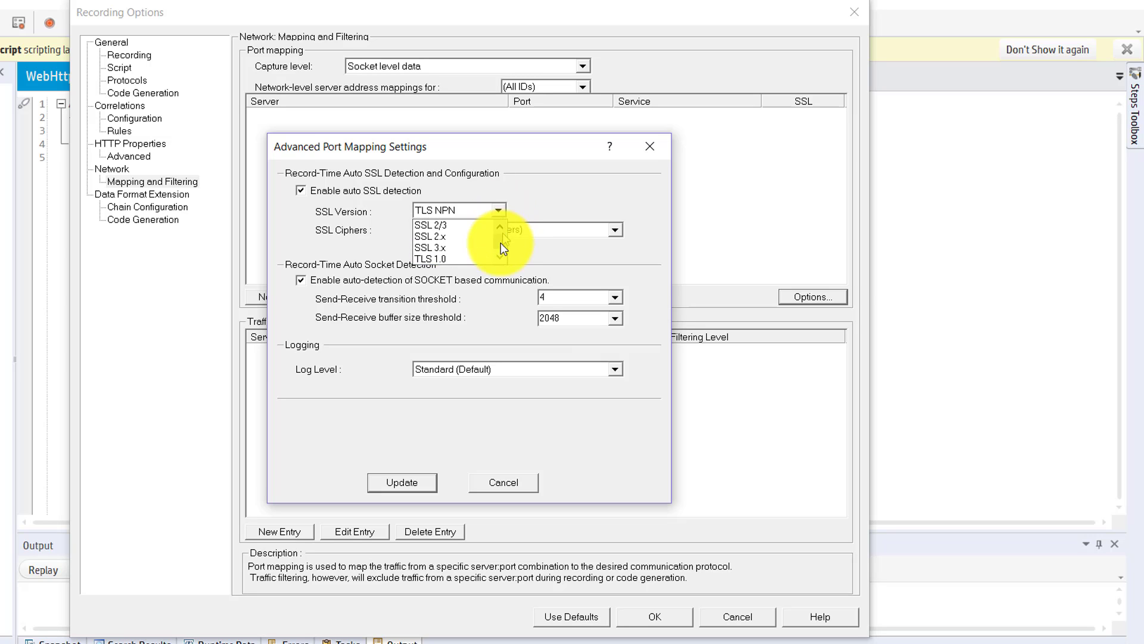
left_click(498, 259)
left_click(499, 260)
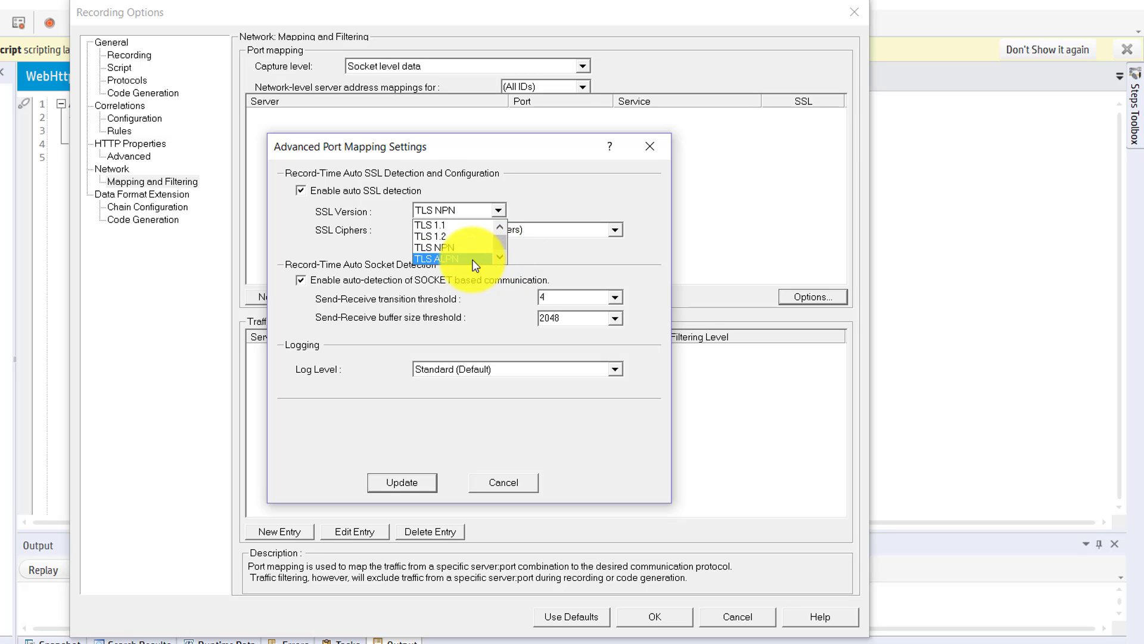
left_click(475, 259)
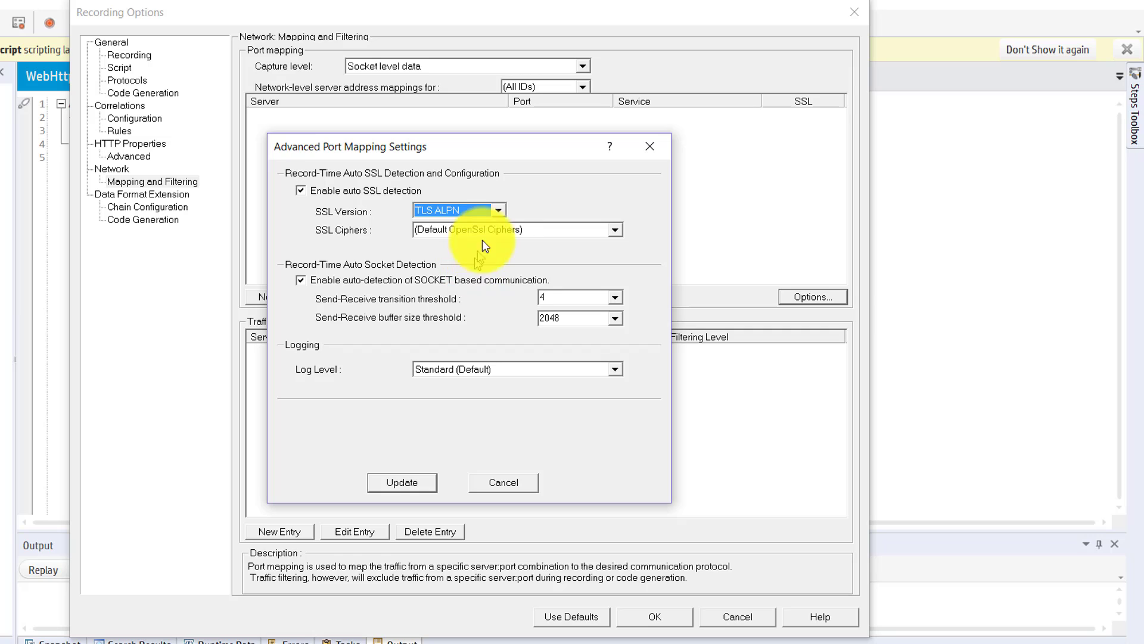
Step: Examine the available SSL versions and the choices for the Send-Receive transition and buffer size thresholds
left_click(499, 210)
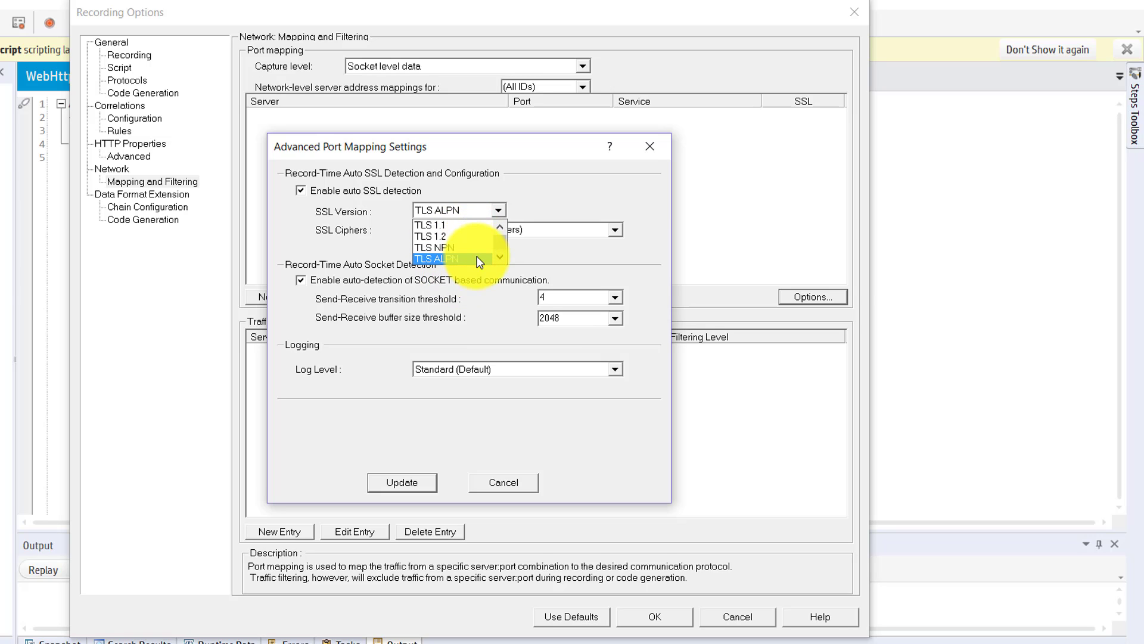
left_click(501, 227)
left_click(501, 227)
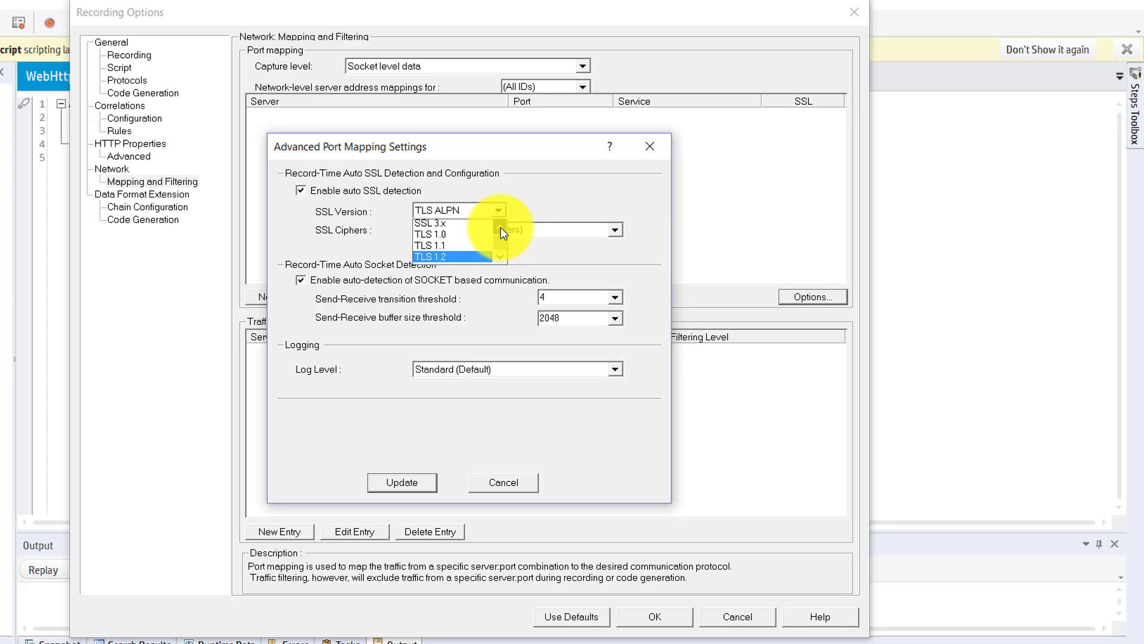
left_click(501, 227)
left_click(565, 202)
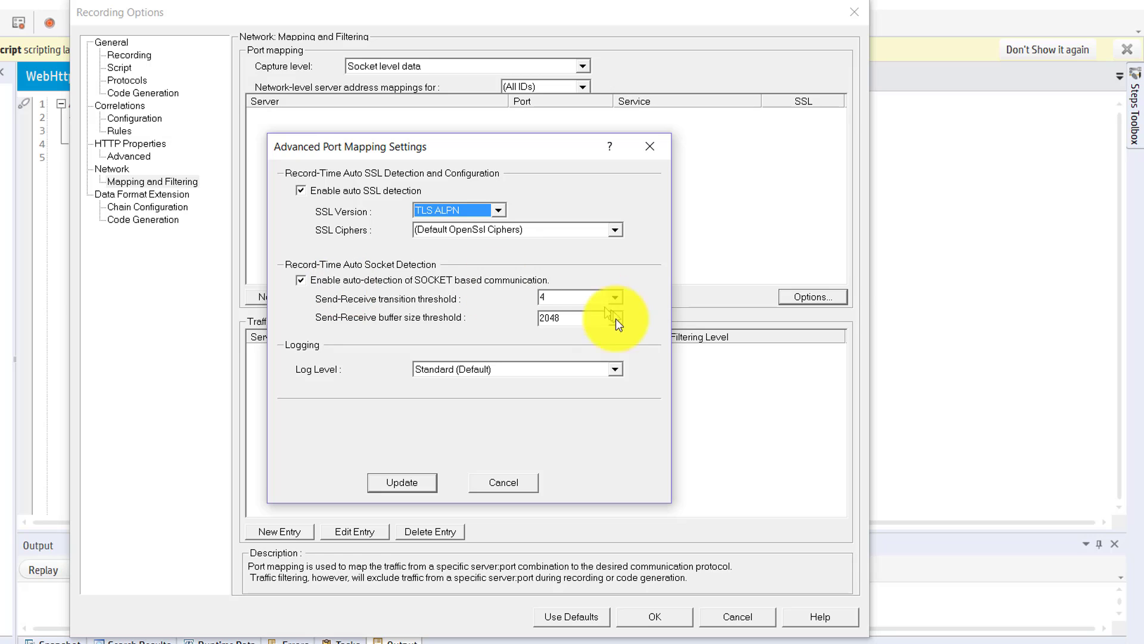
left_click(622, 296)
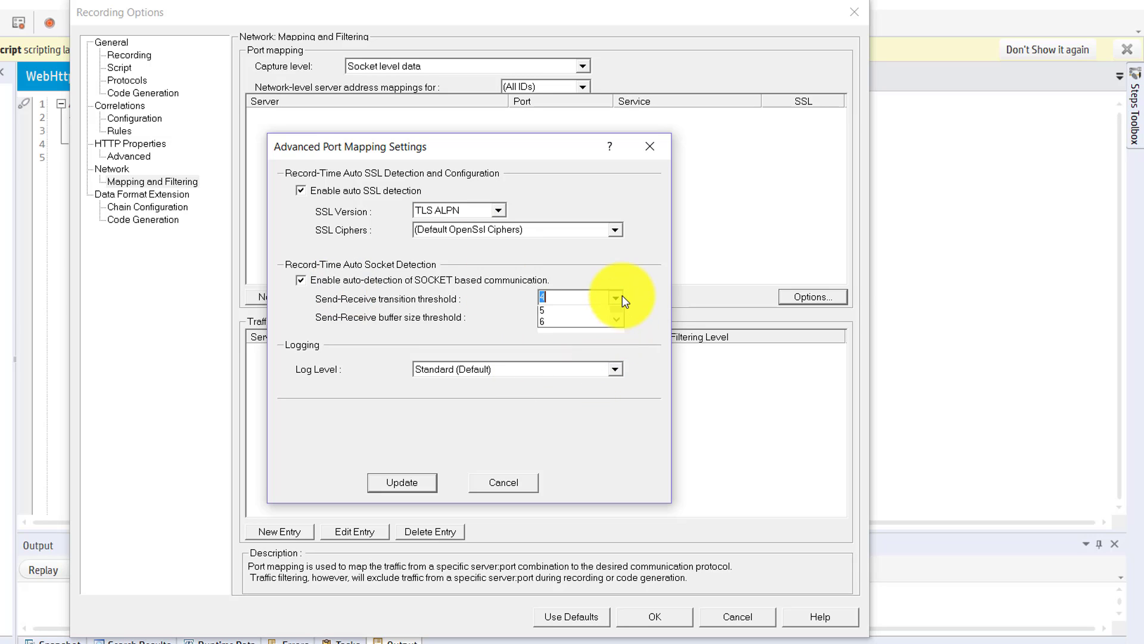
left_click(622, 296)
left_click(618, 317)
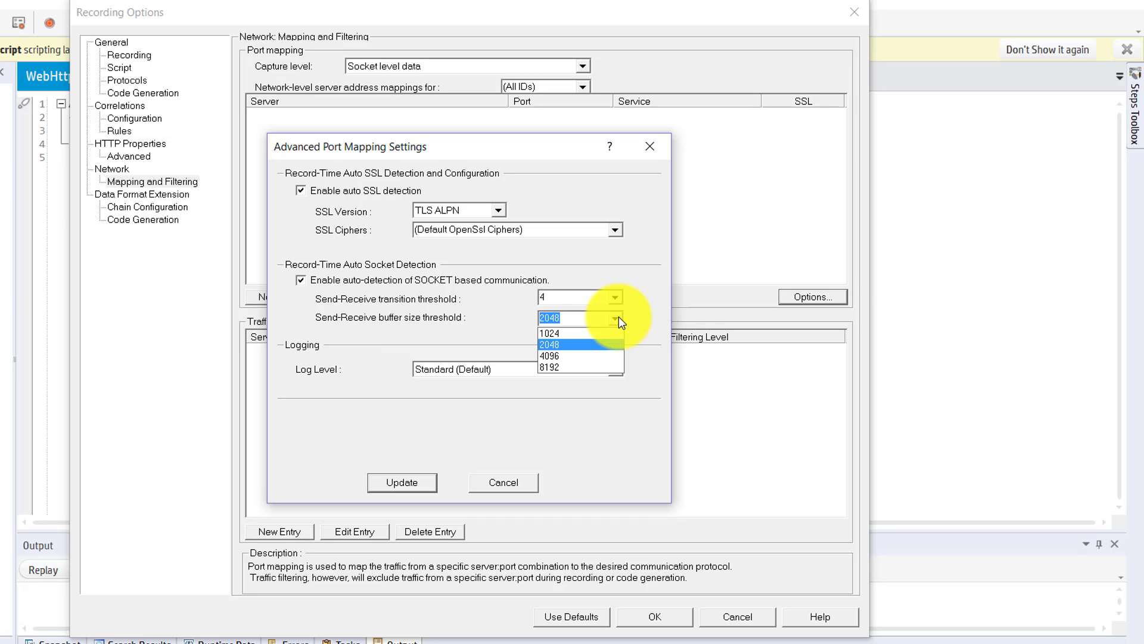
left_click(619, 317)
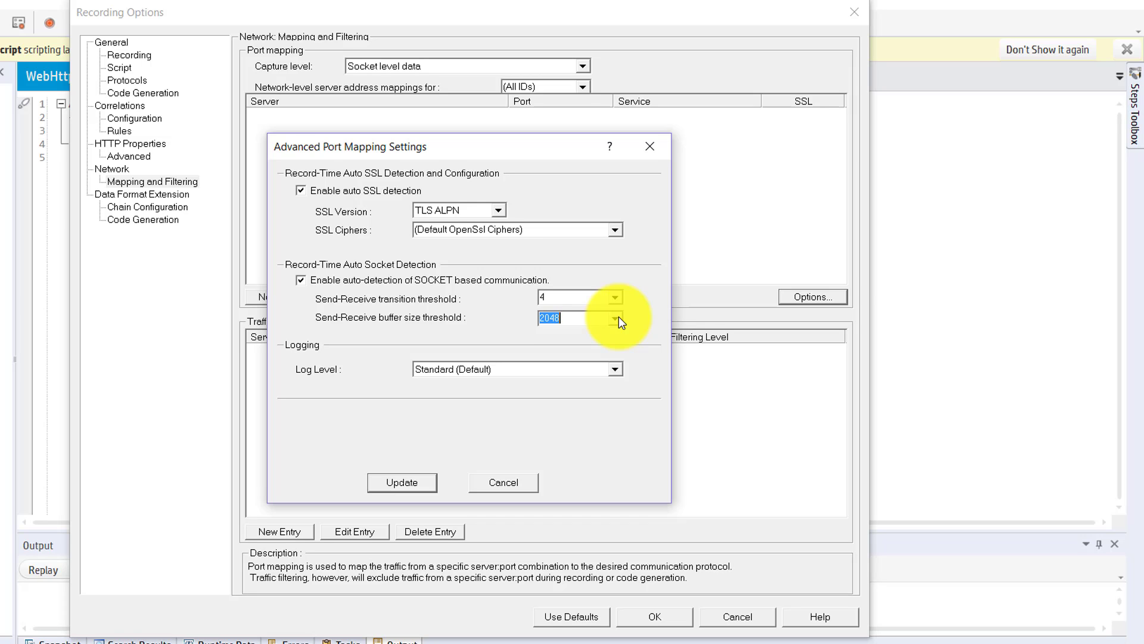
Step: Choose Standard (Default) as the log level and apply the advanced port mapping settings
left_click(615, 373)
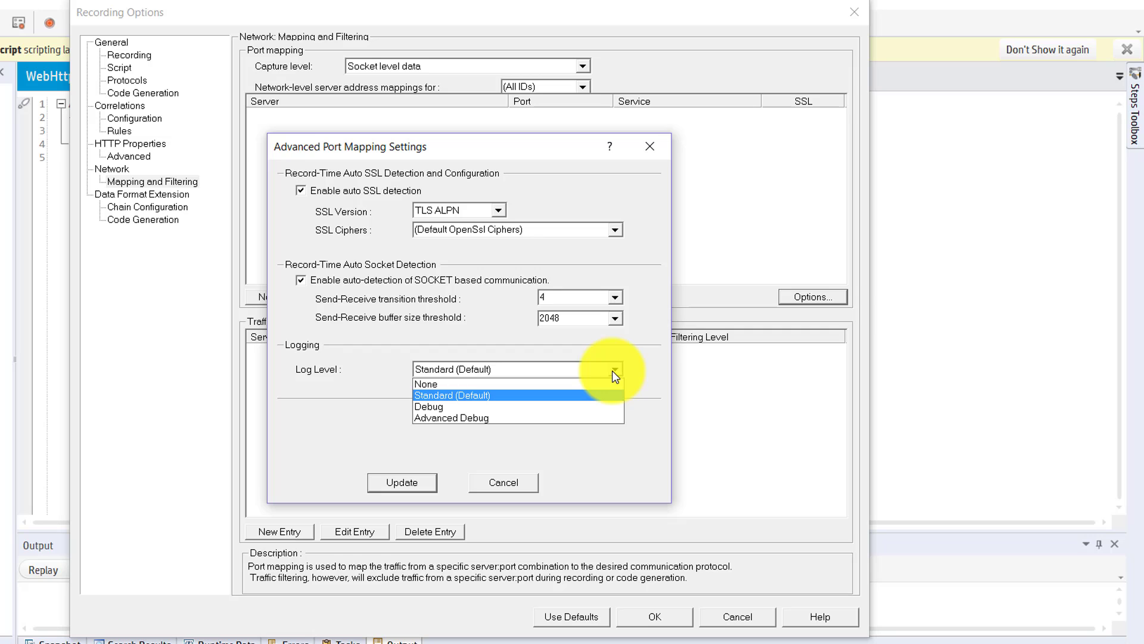
left_click(545, 397)
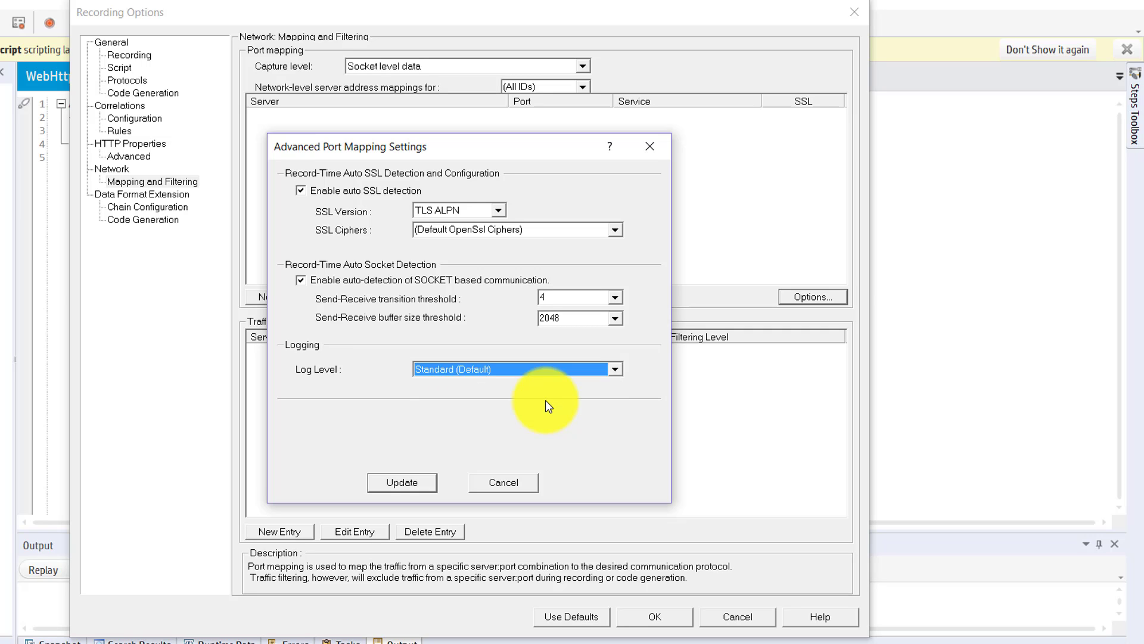
left_click(485, 371)
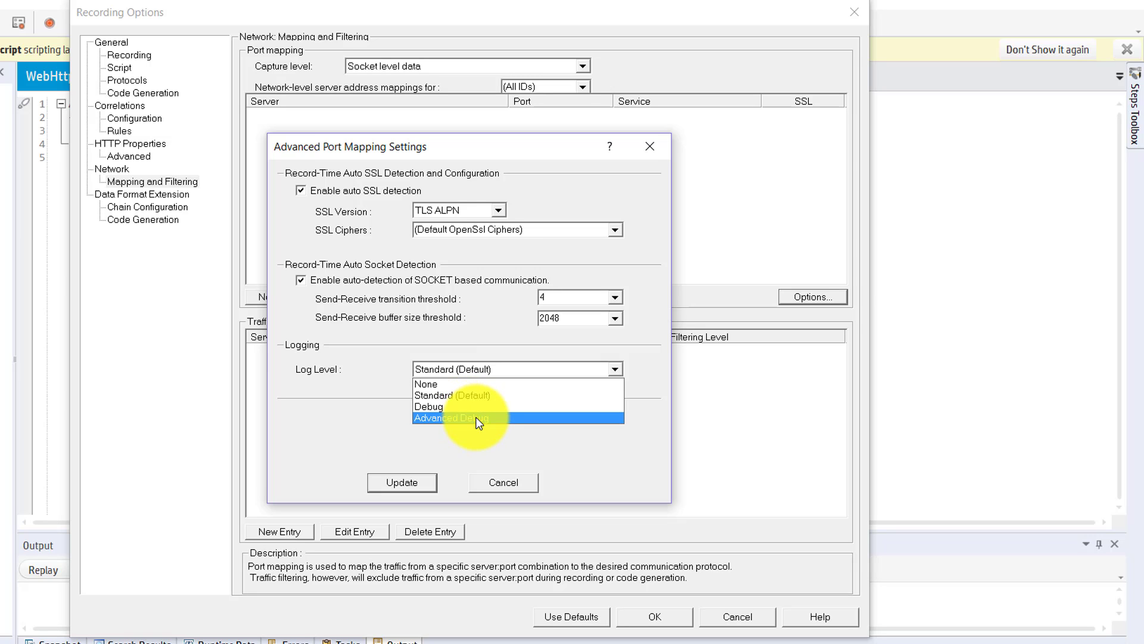
left_click(431, 395)
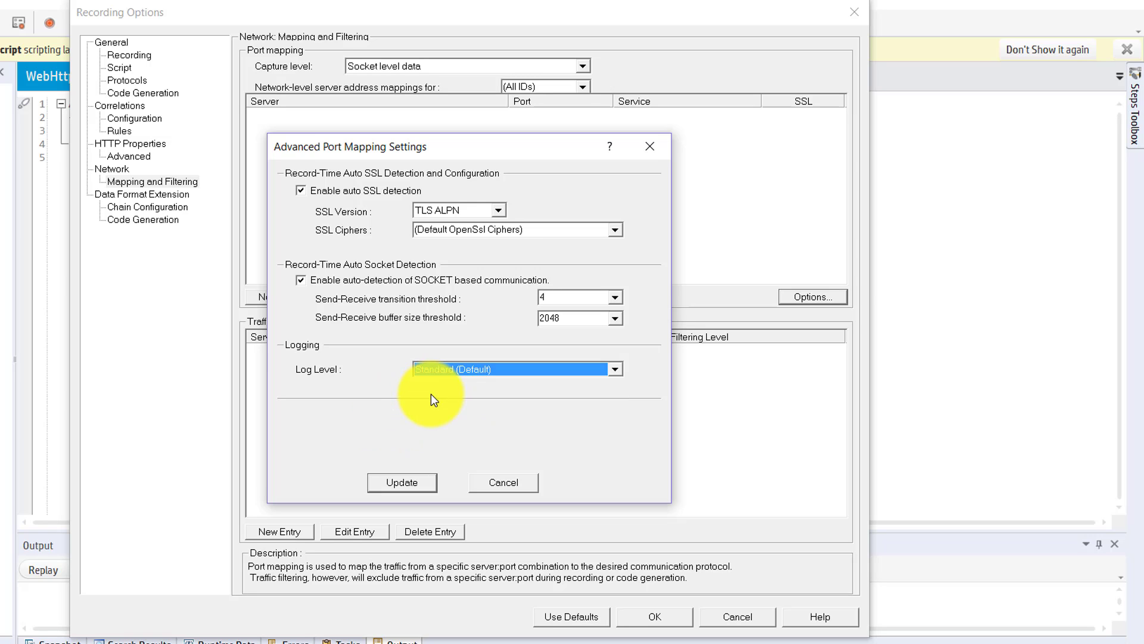
left_click(398, 480)
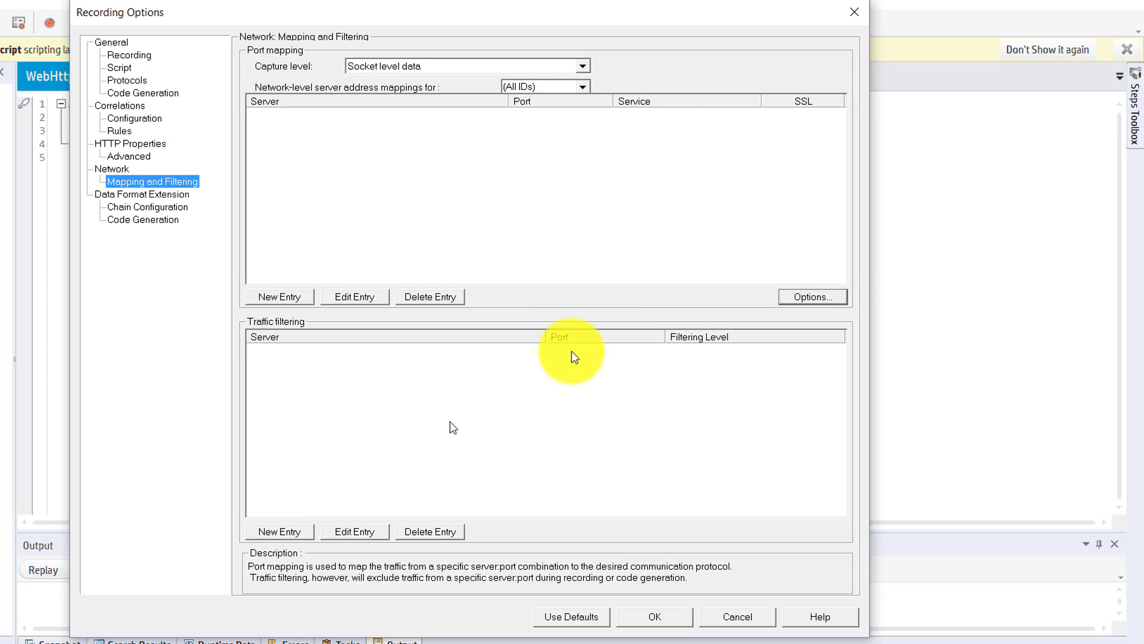
Step: Review the Data Format Extension code generation and chain configuration, and revisit the General Recording options and the advanced HTTP proxy recording settings
left_click(149, 219)
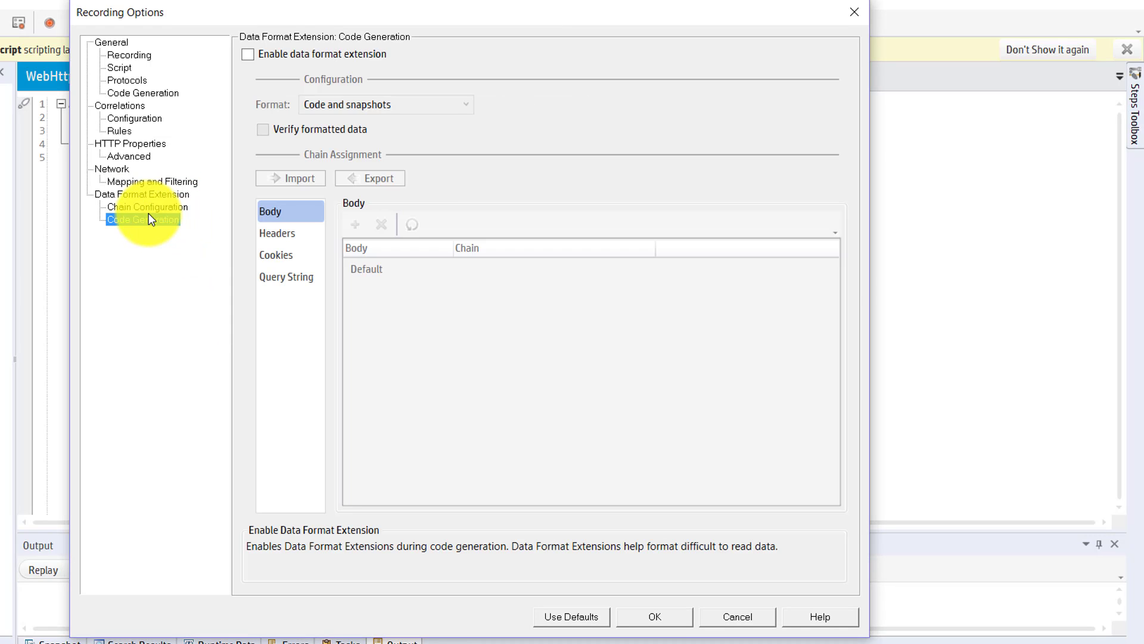
left_click(135, 207)
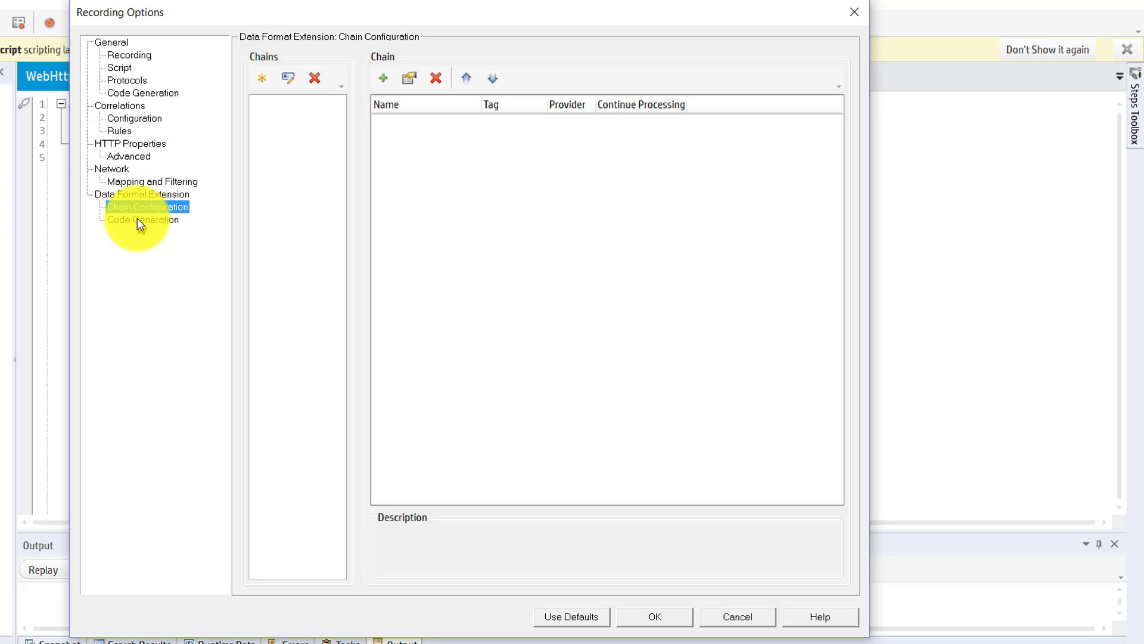
left_click(140, 225)
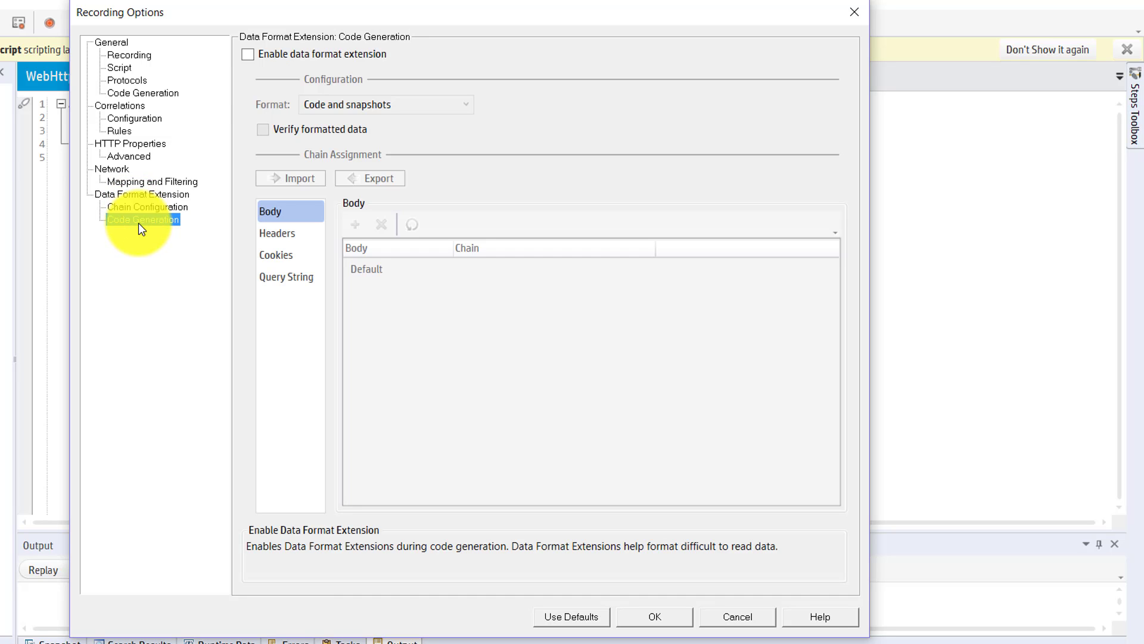
left_click(133, 187)
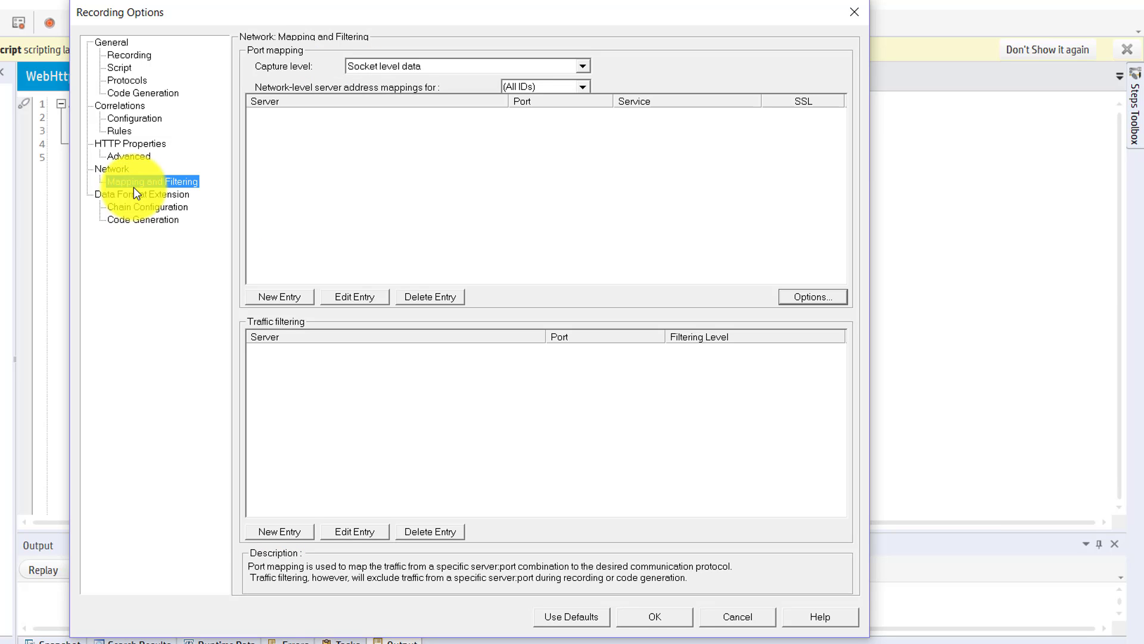
left_click(131, 56)
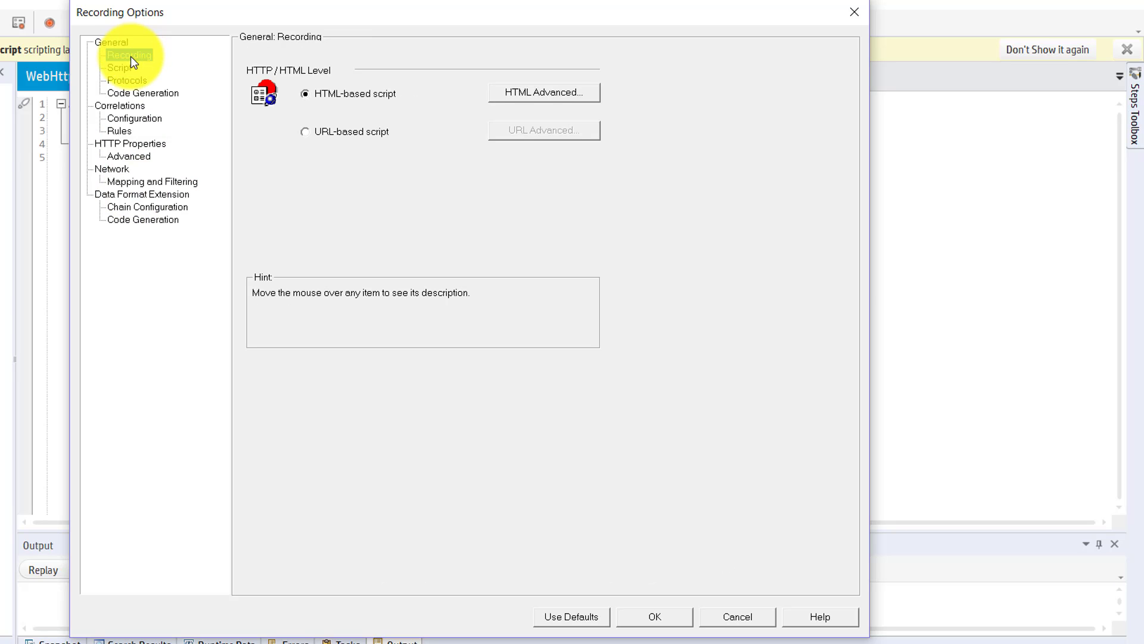
left_click(140, 93)
left_click(130, 155)
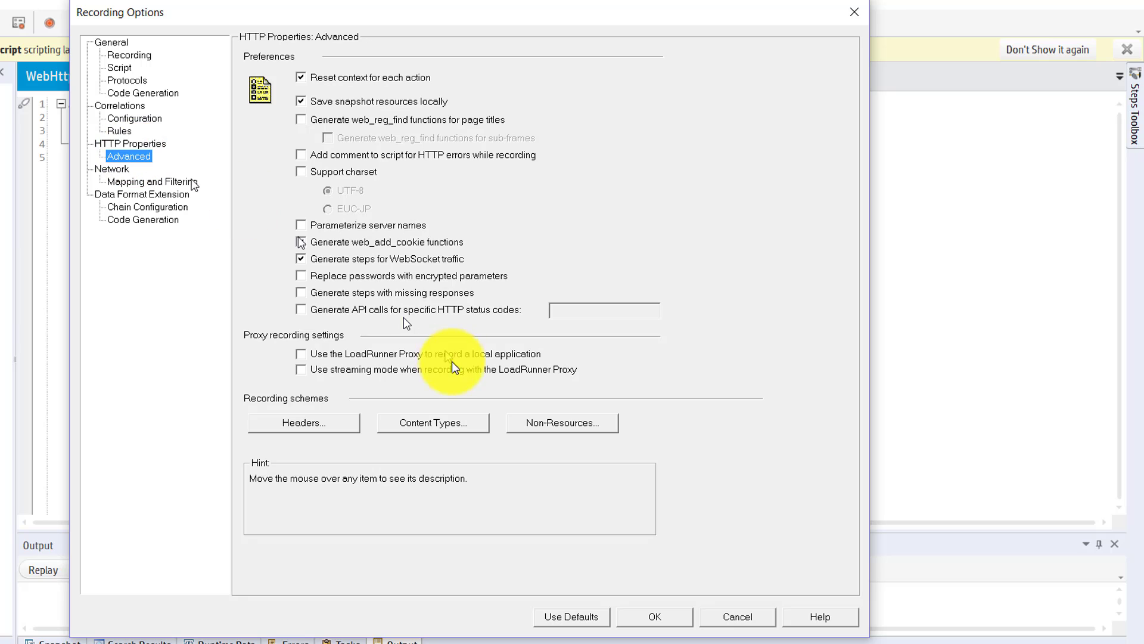
mouse_move(345, 356)
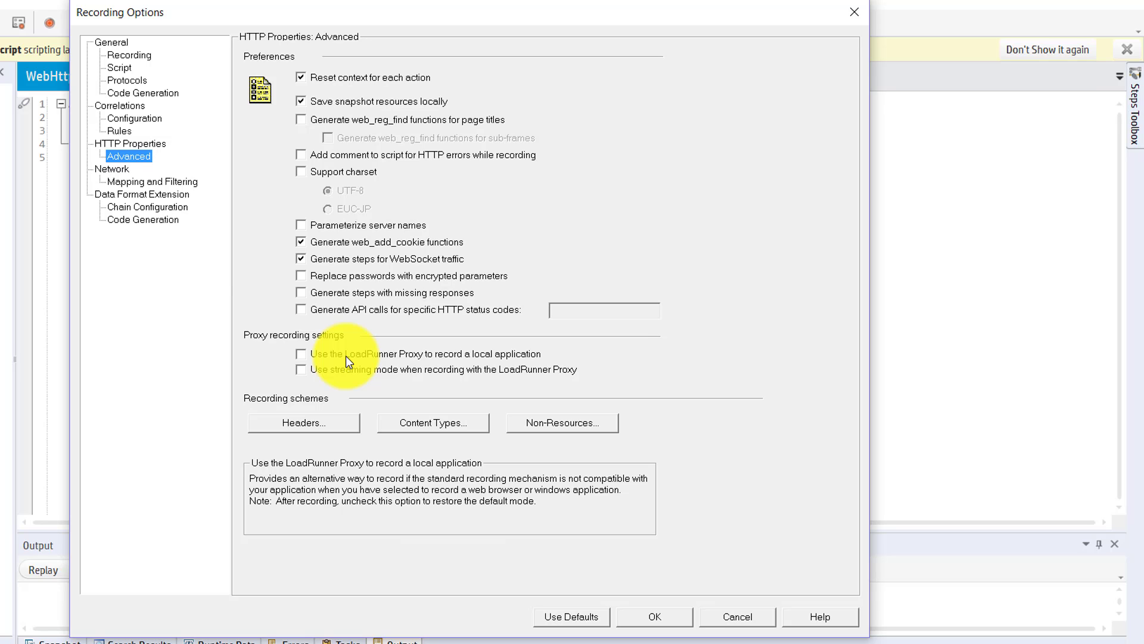
Step: Try a new port mapping server entry with SSL as the connection type and TLS ALPN as the SSL version, and discard it
left_click(129, 183)
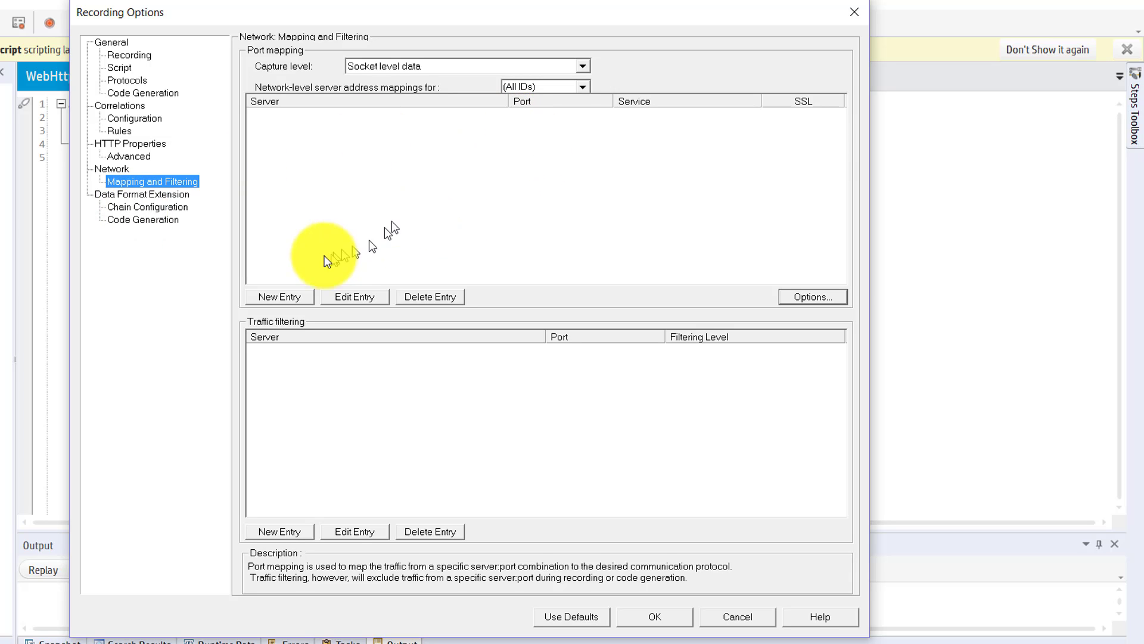
left_click(285, 296)
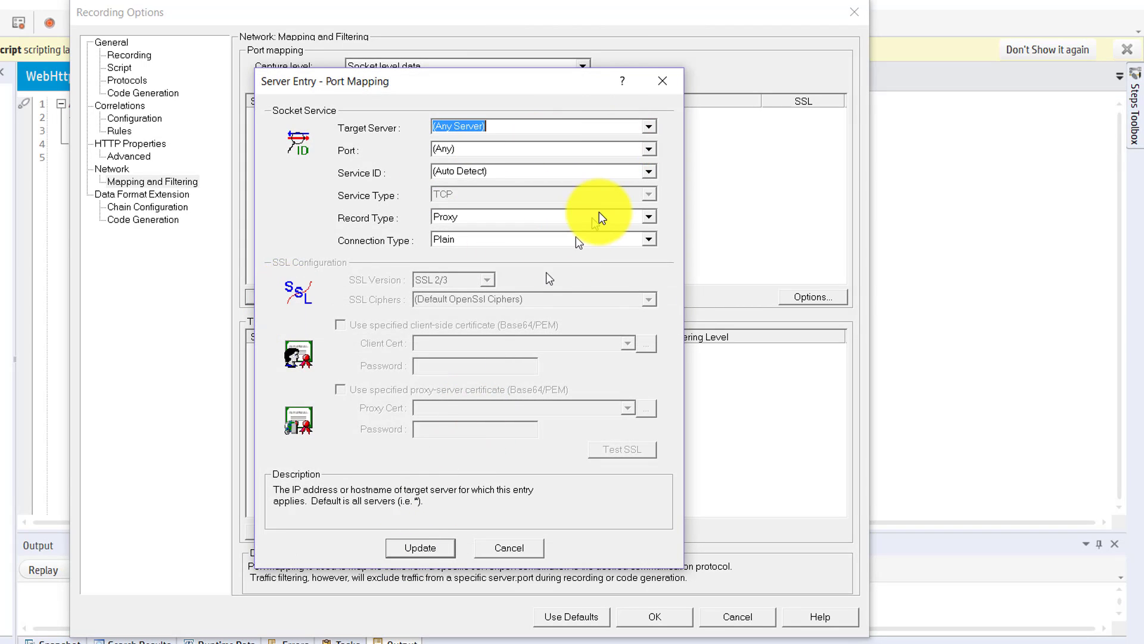
left_click(651, 238)
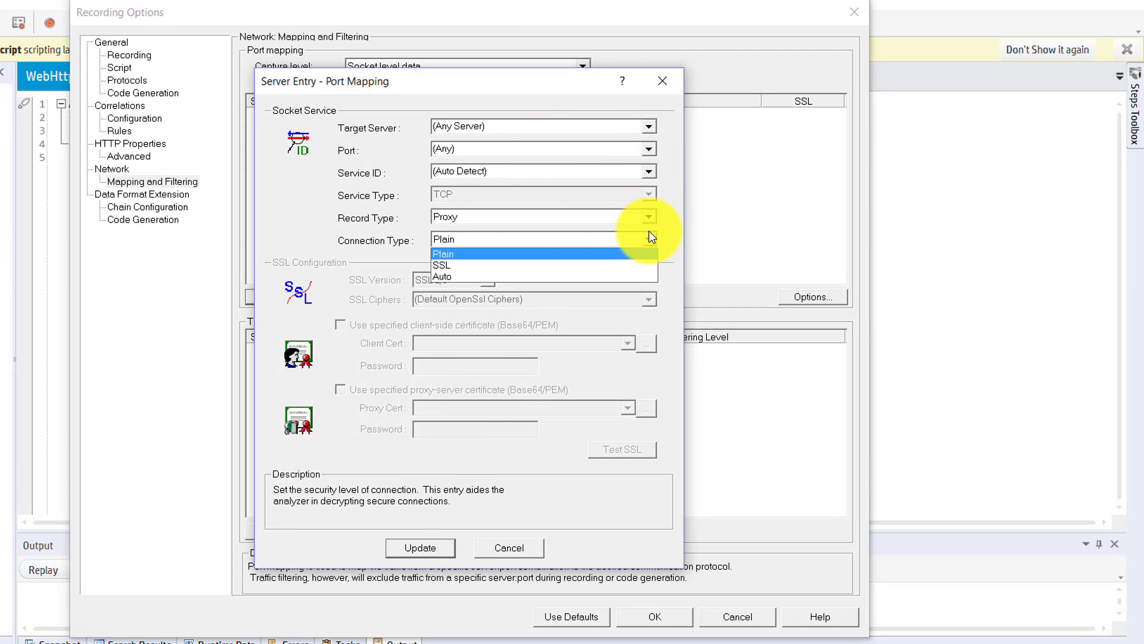
left_click(646, 262)
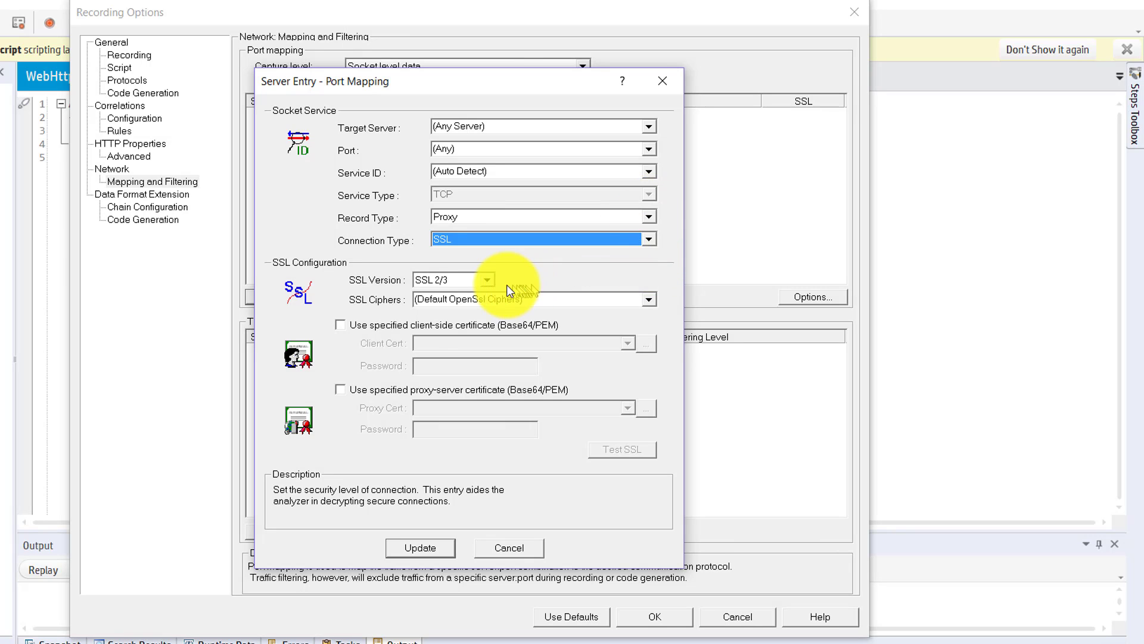
left_click(488, 280)
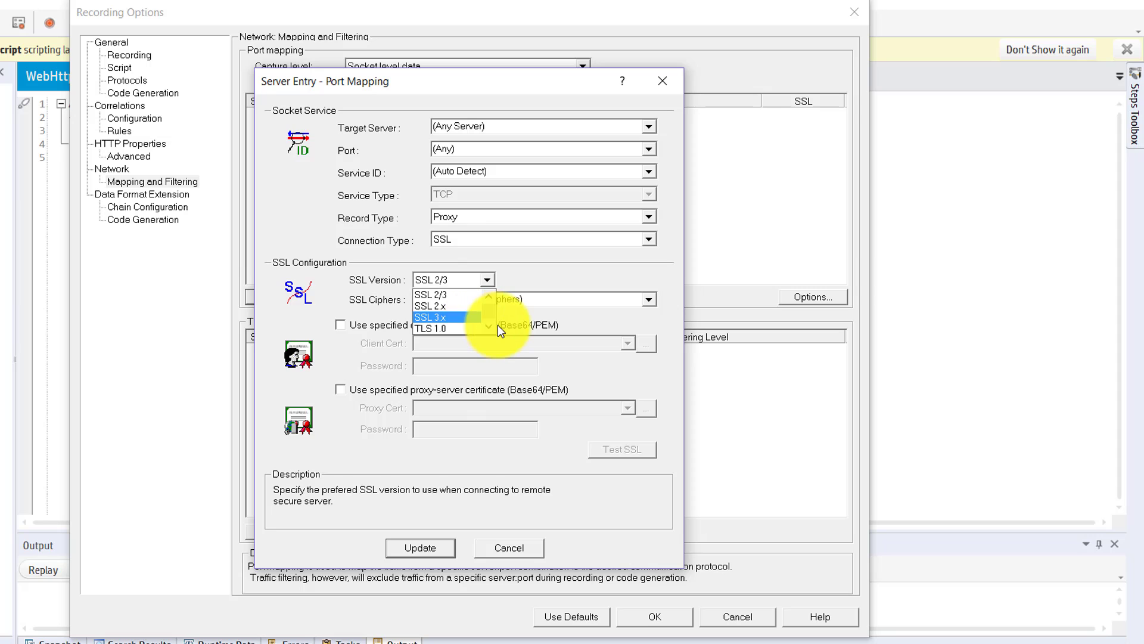
left_click(498, 324)
left_click(488, 280)
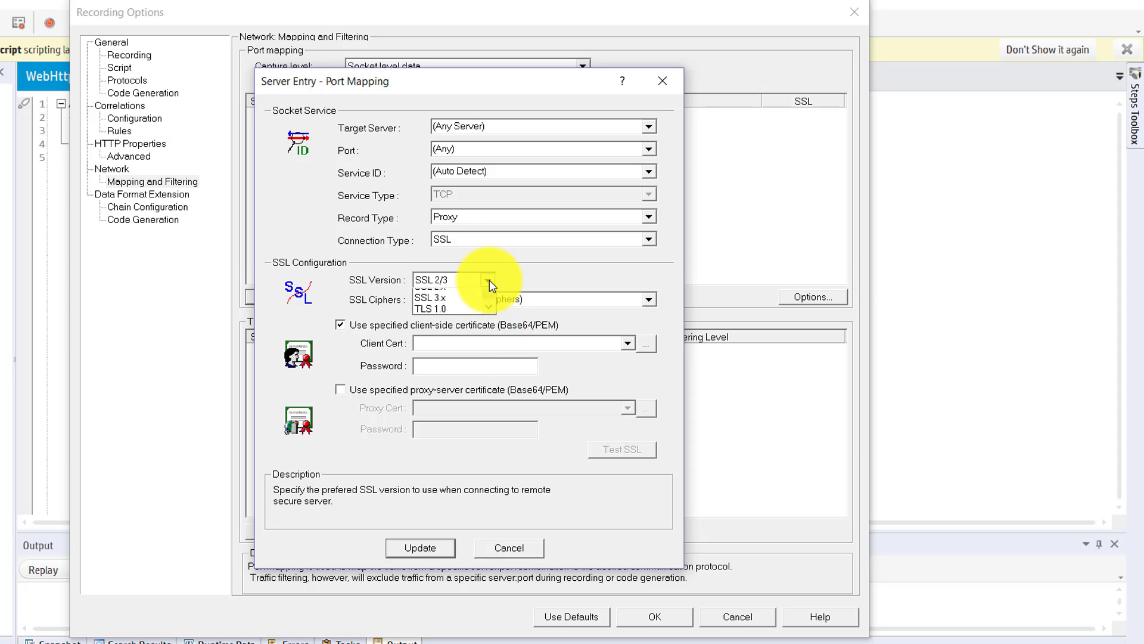
left_click(488, 328)
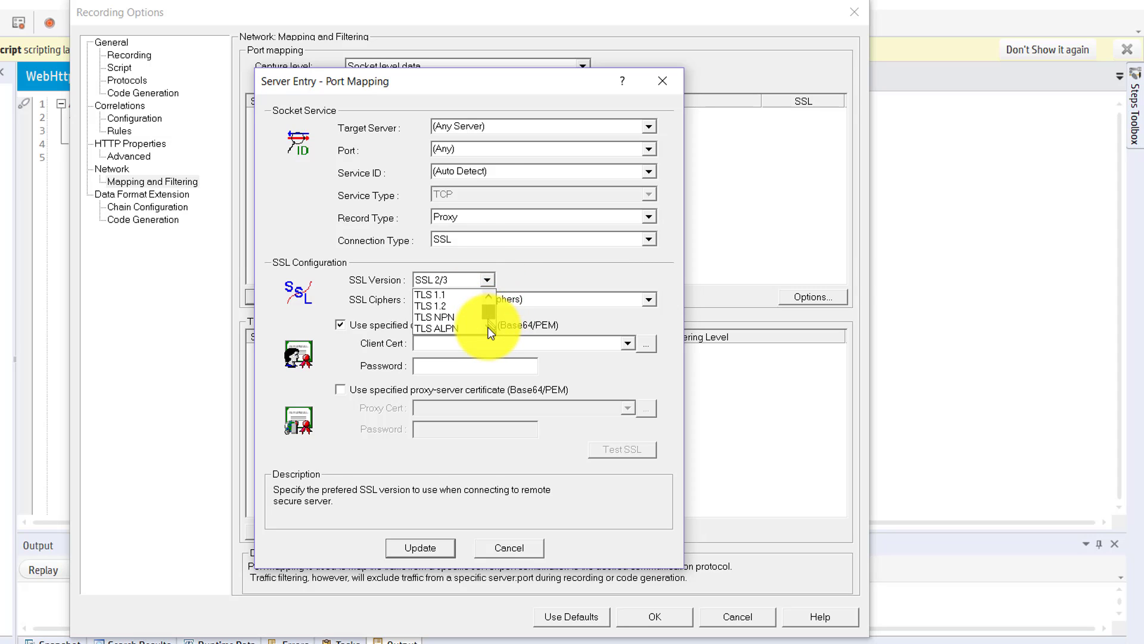
left_click(439, 327)
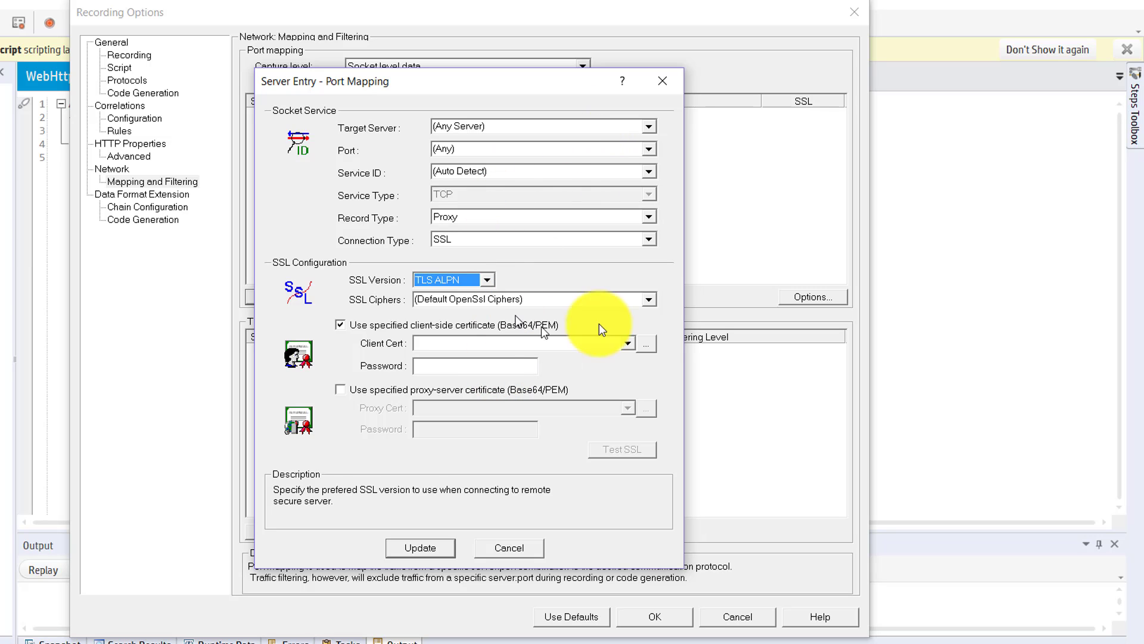
left_click(499, 552)
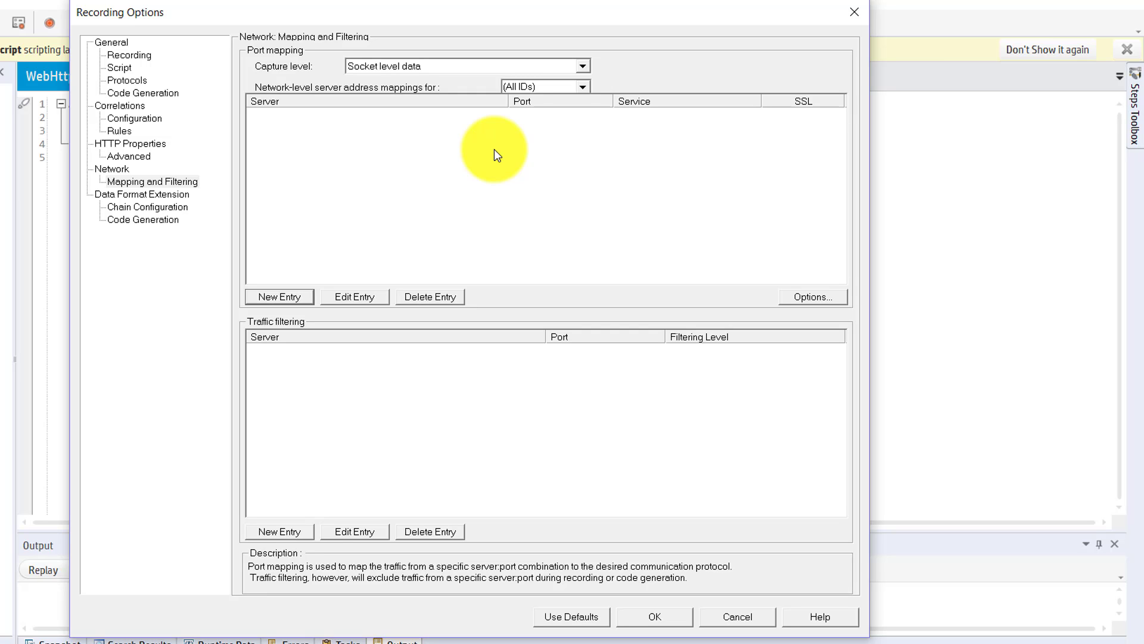
Step: Review the advanced HTML settings for the HTML-based script in the General Recording options
left_click(124, 54)
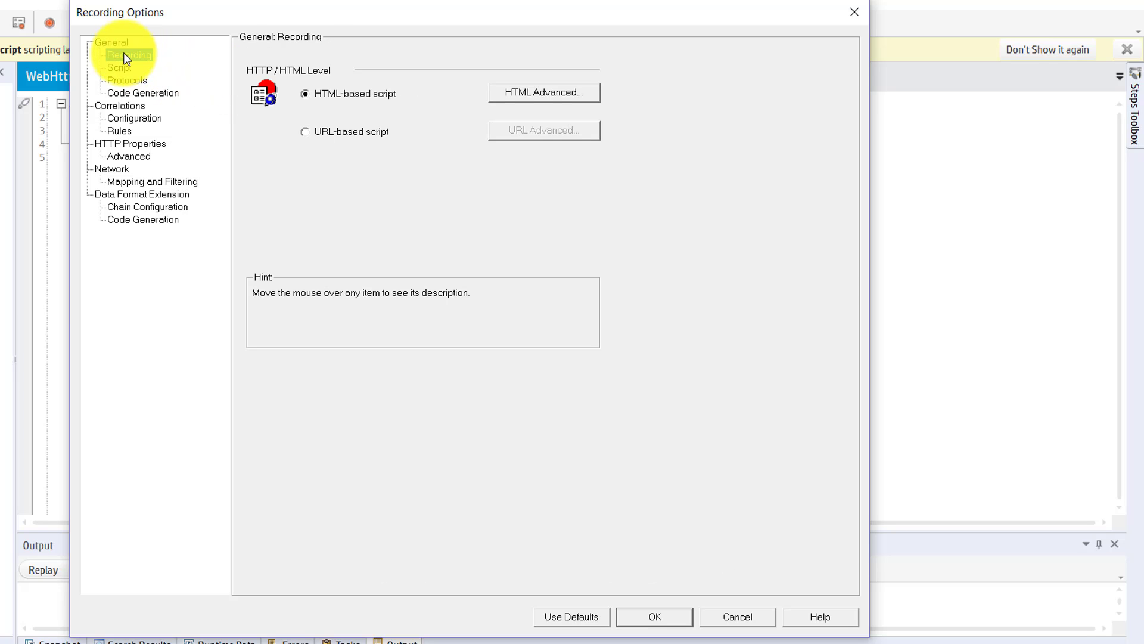
left_click(541, 91)
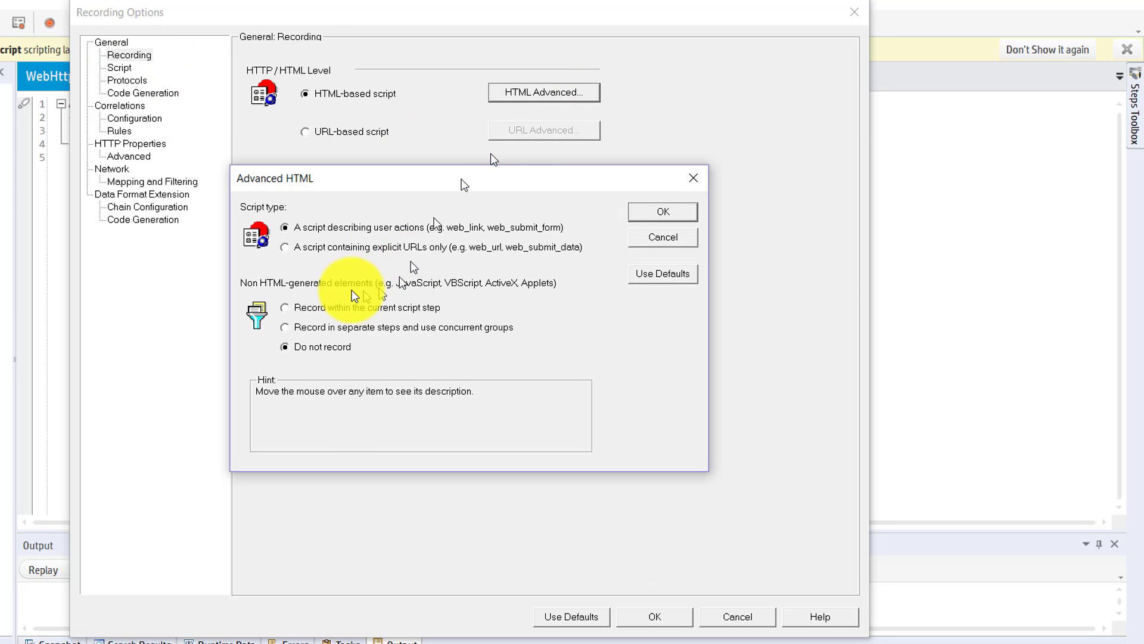
left_click(662, 213)
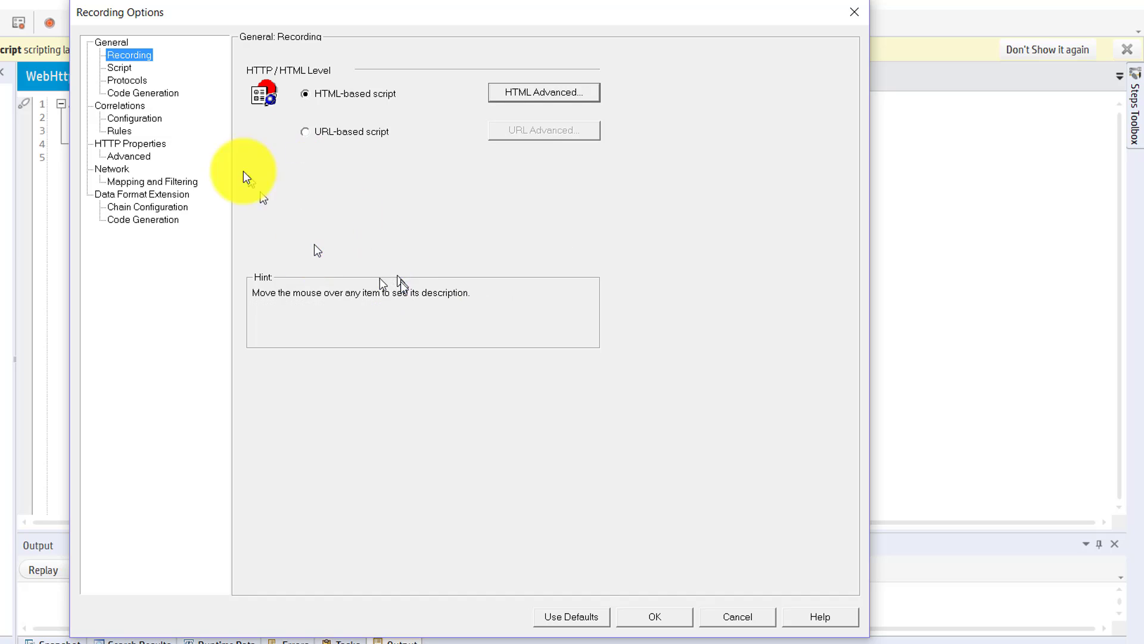
Step: Restore the recording options to their defaults and apply them
left_click(637, 614)
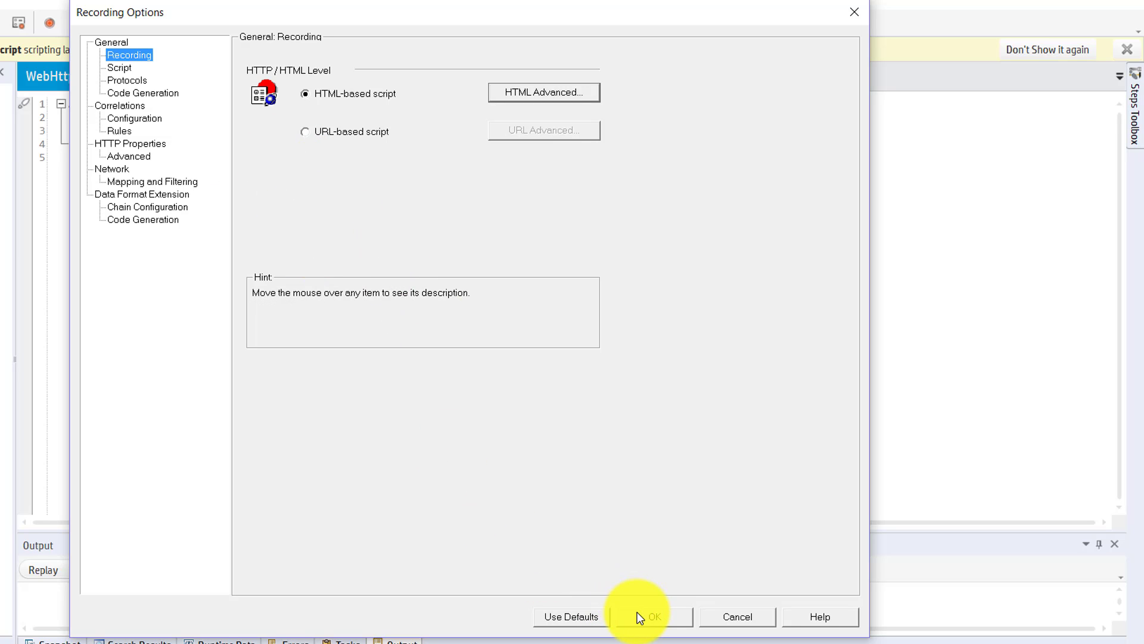
left_click(593, 618)
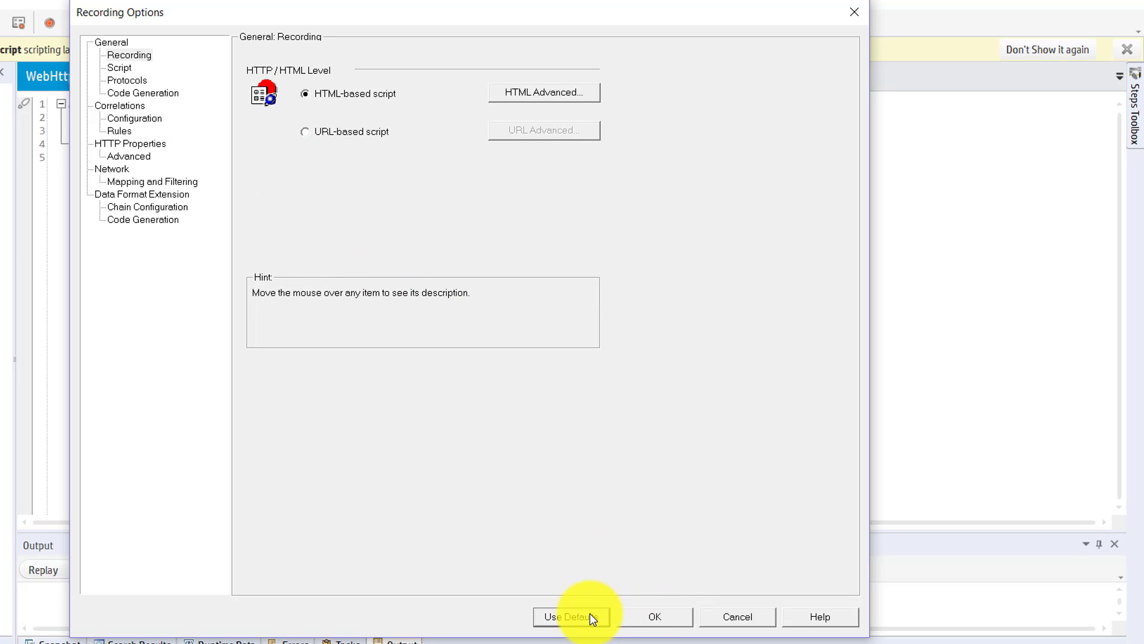
left_click(646, 617)
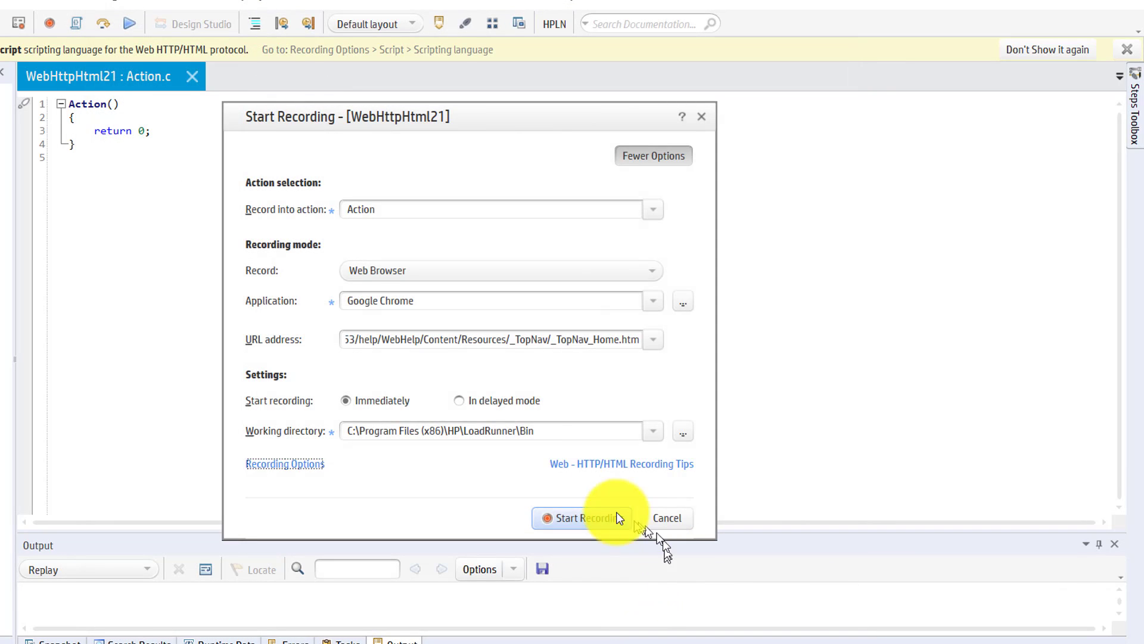
Step: Start recording in Google Chrome, accept closing its running instances, and minimize the console window covering the help page
left_click(582, 516)
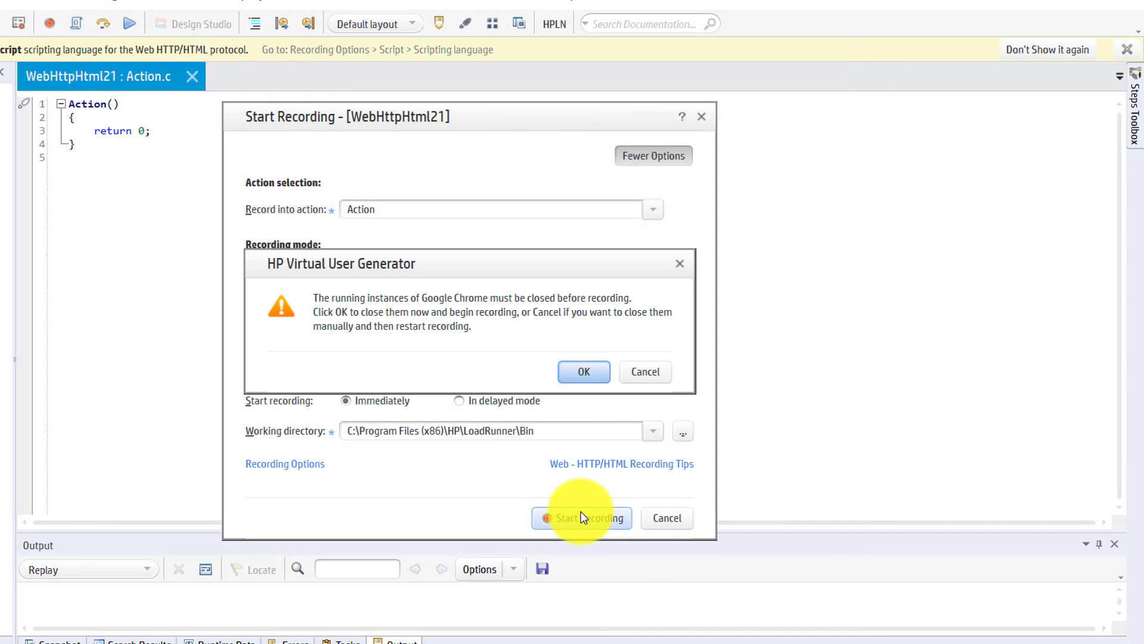
left_click(584, 371)
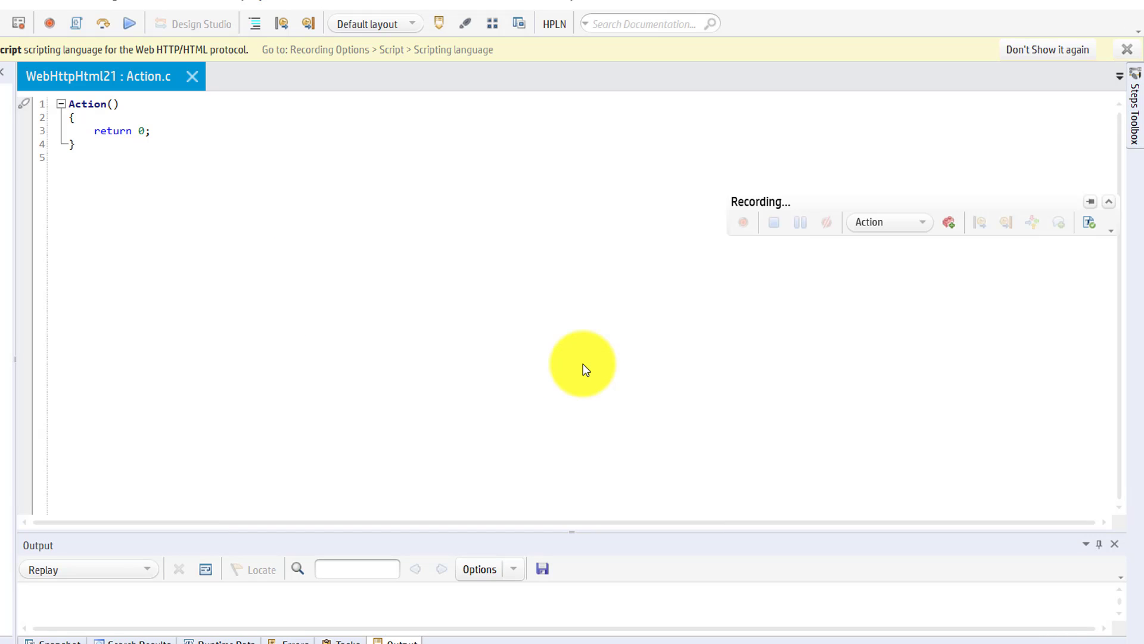
key("alt+Tab")
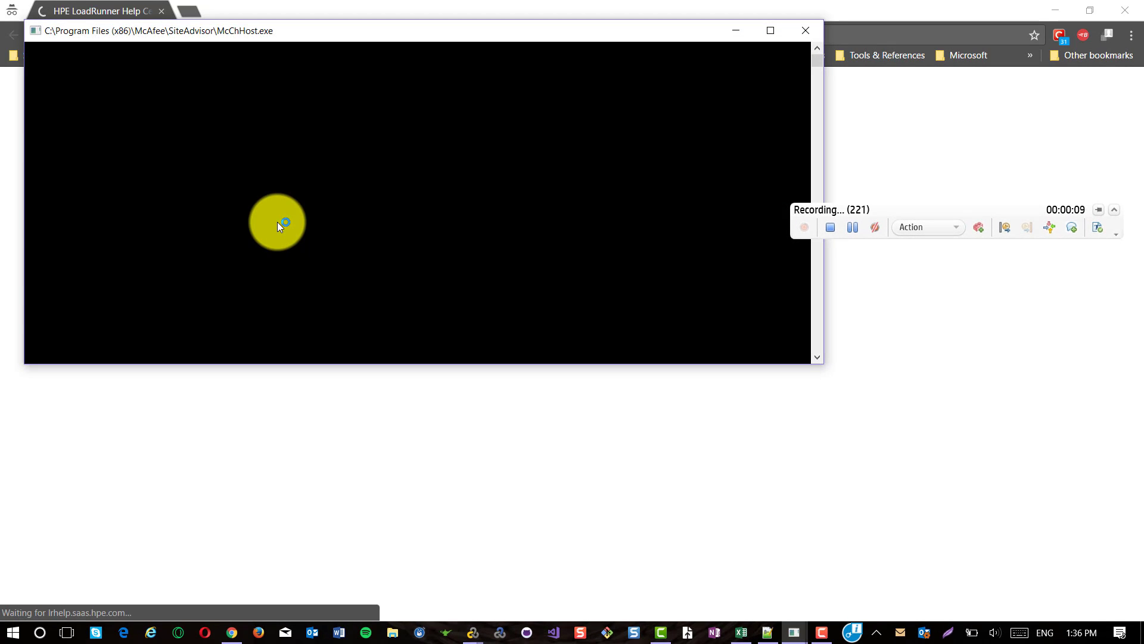
left_click(893, 211)
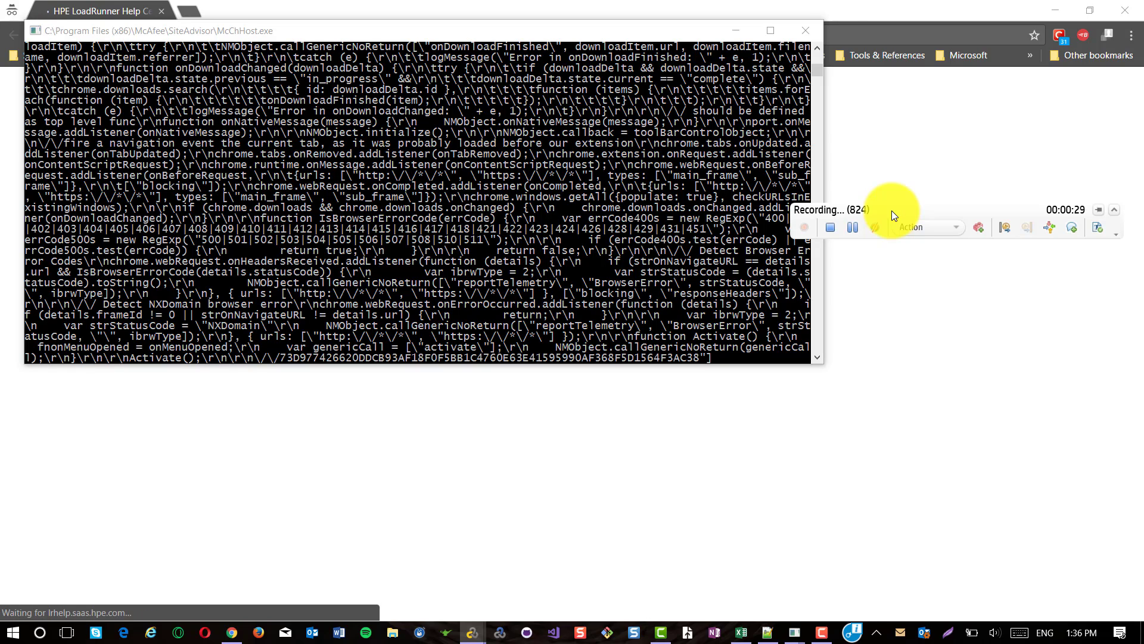
left_click(735, 28)
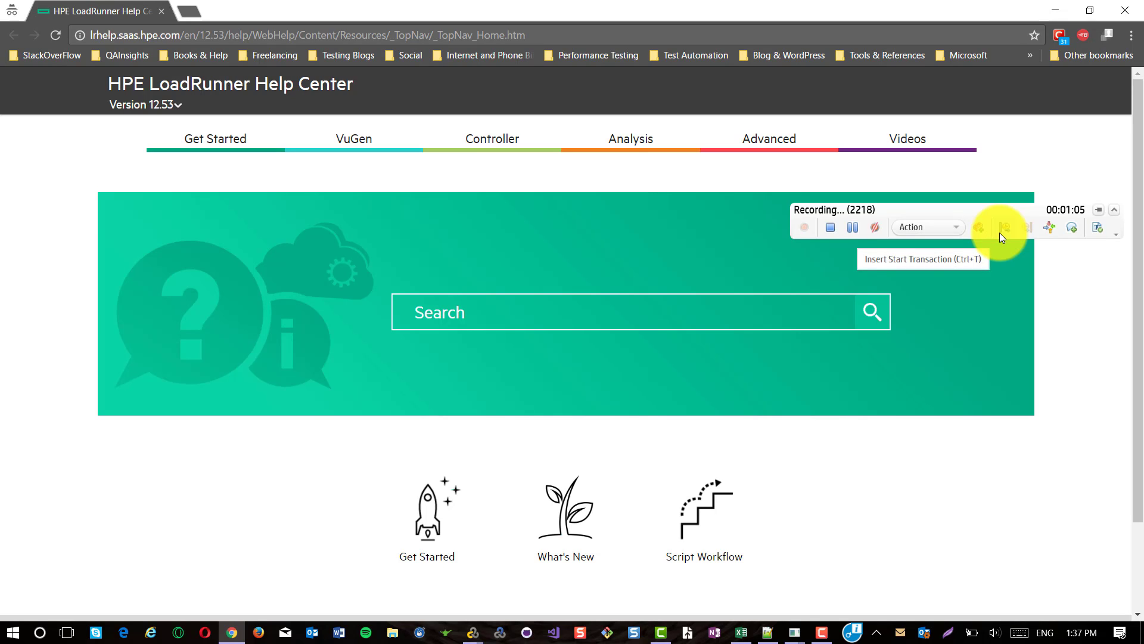
Step: Switch to the Transactionsxlsx workbook in Excel and copy the transaction name S01_T02_EnterSearchKeyword from cell C3
key("alt+Tab")
key("alt+Tab")
key("alt+Tab")
key("alt+Tab")
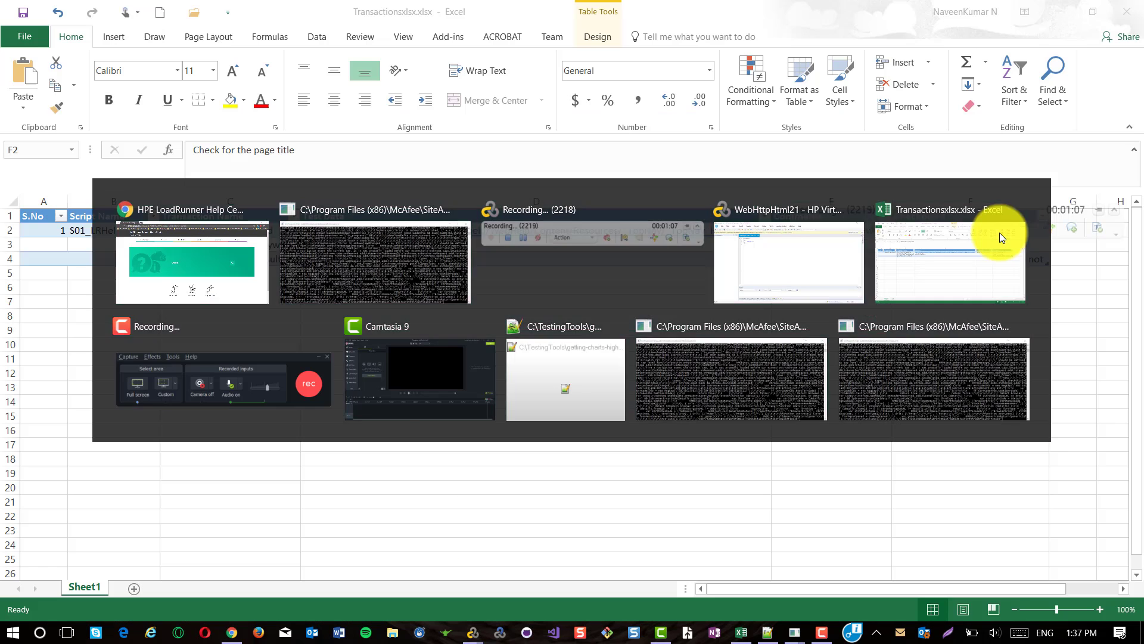
left_click(233, 246)
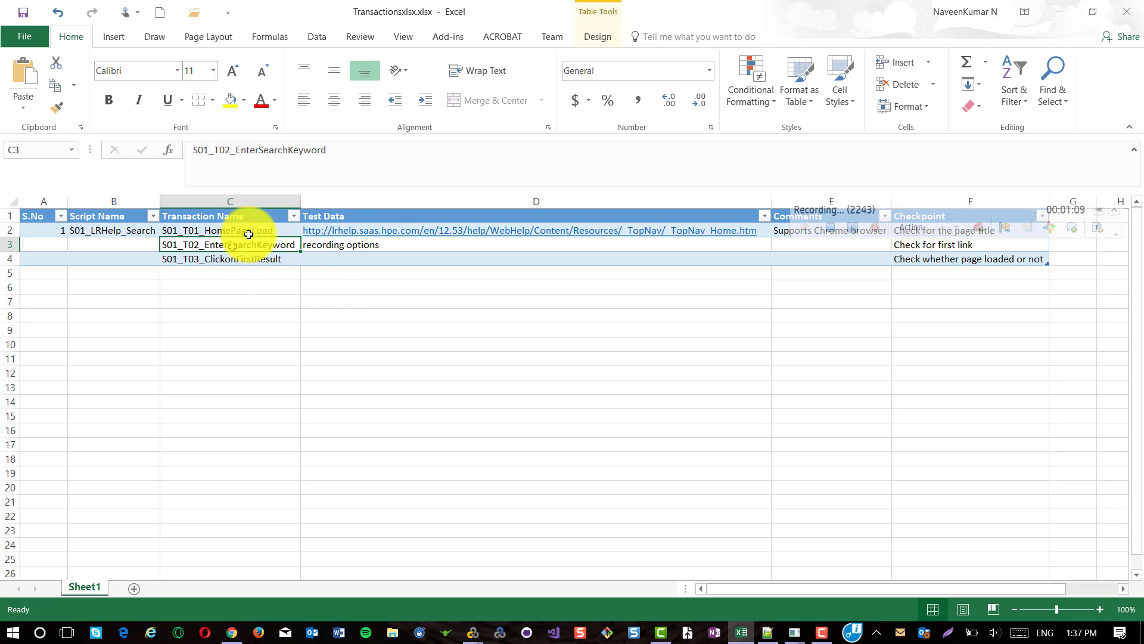
left_click(363, 144)
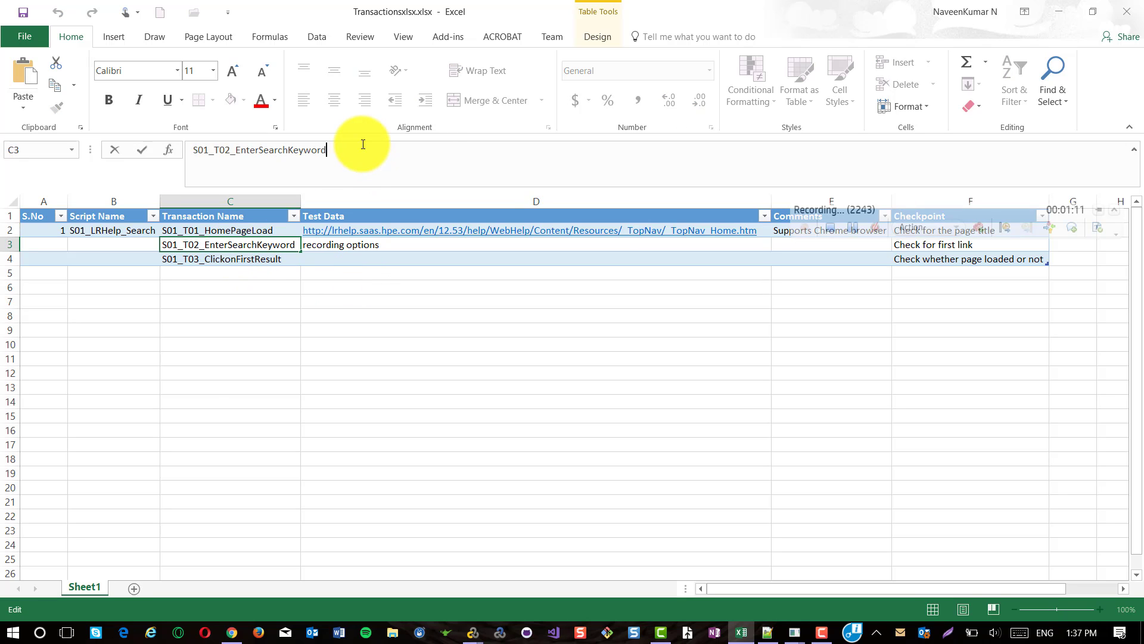
double_click(363, 144)
key("ctrl+c")
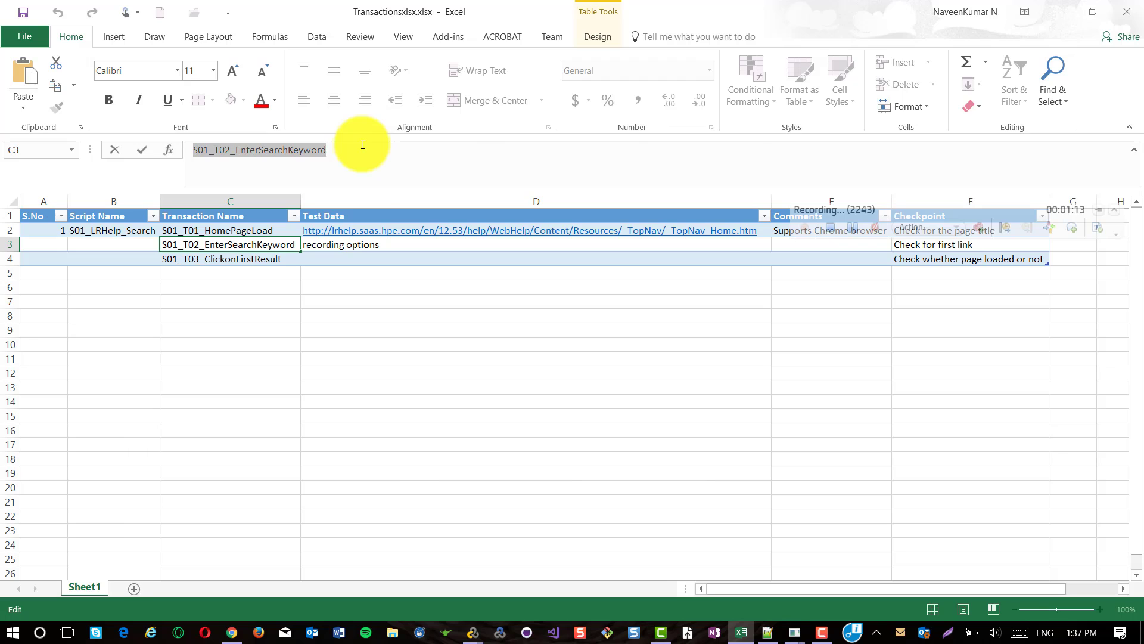
Step: Return to the Chrome recording and insert a start transaction named S01_T02_EnterSearchKeyword
key("alt+Tab")
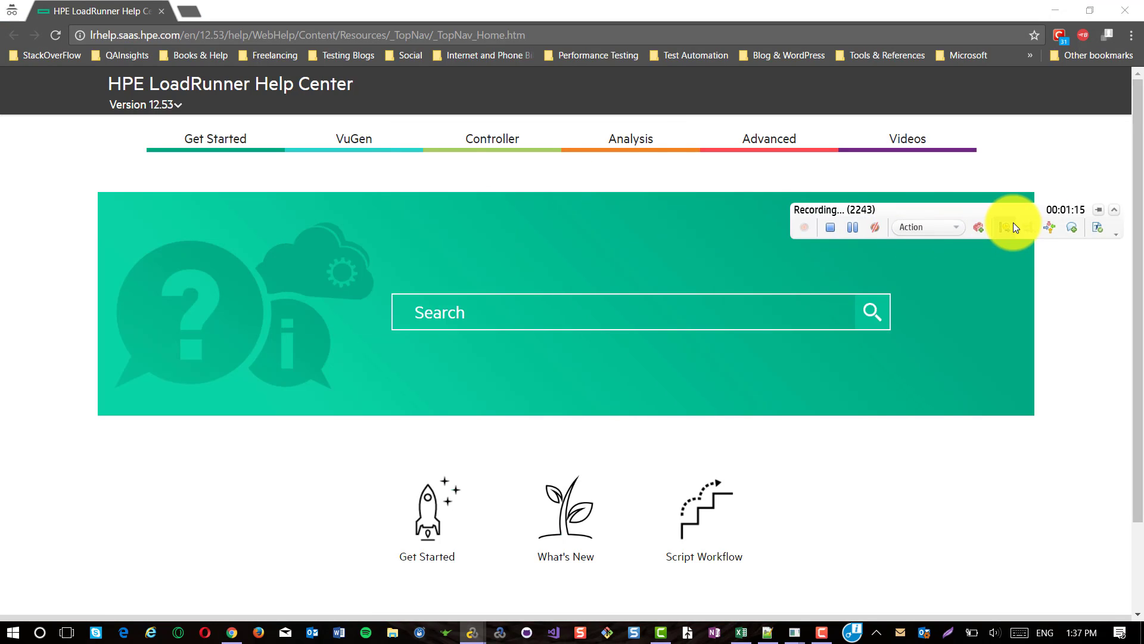
left_click(1013, 223)
key("ctrl+v")
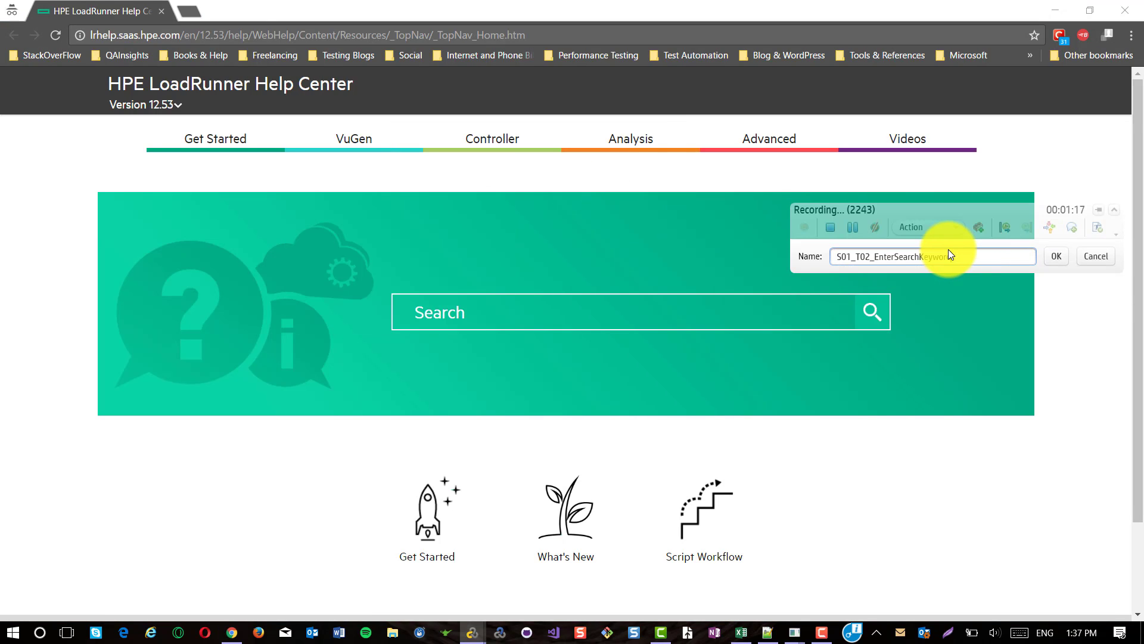
left_click(1055, 255)
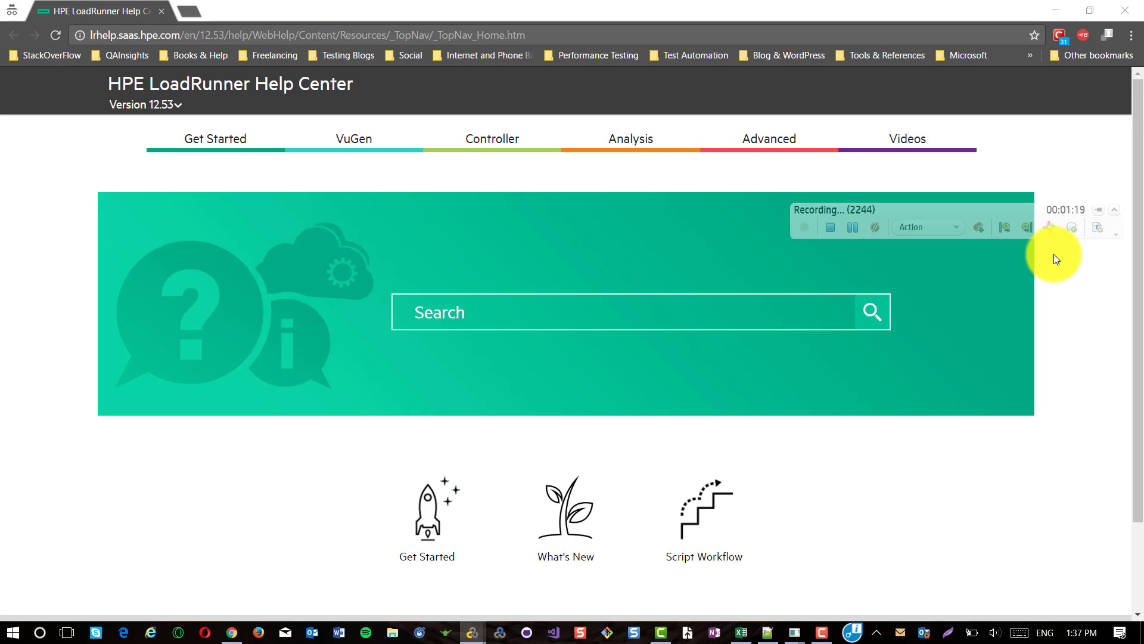
Step: Search the help center for "recording options", continue past the SSL authentication warning, and end the S01_T02_EnterSearchKeyword transaction
left_click(596, 320)
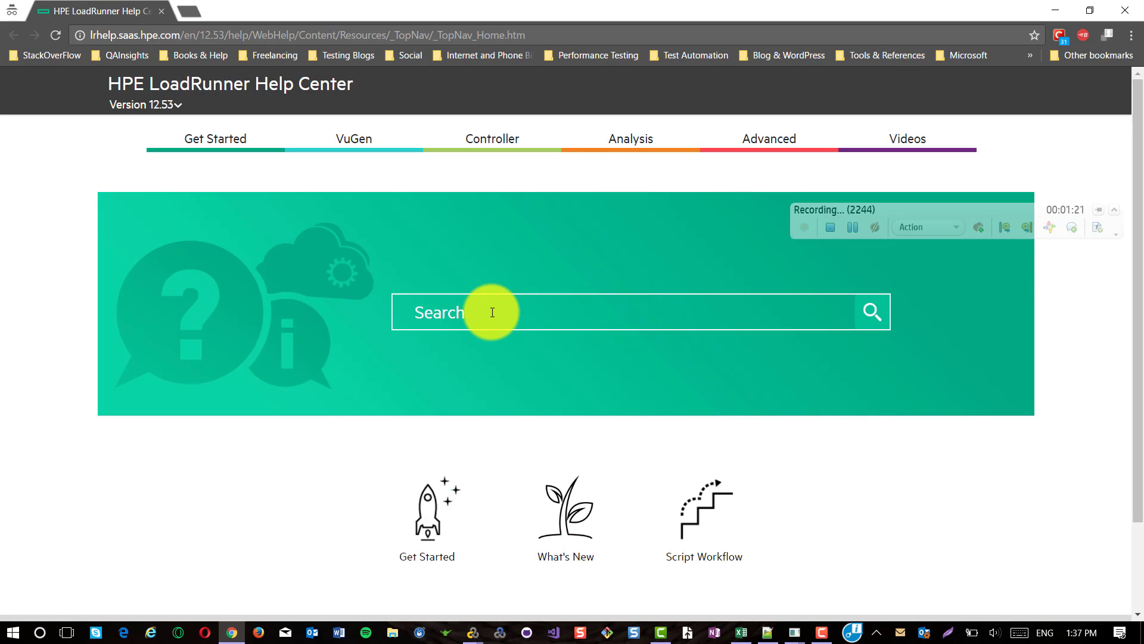
type("recording options")
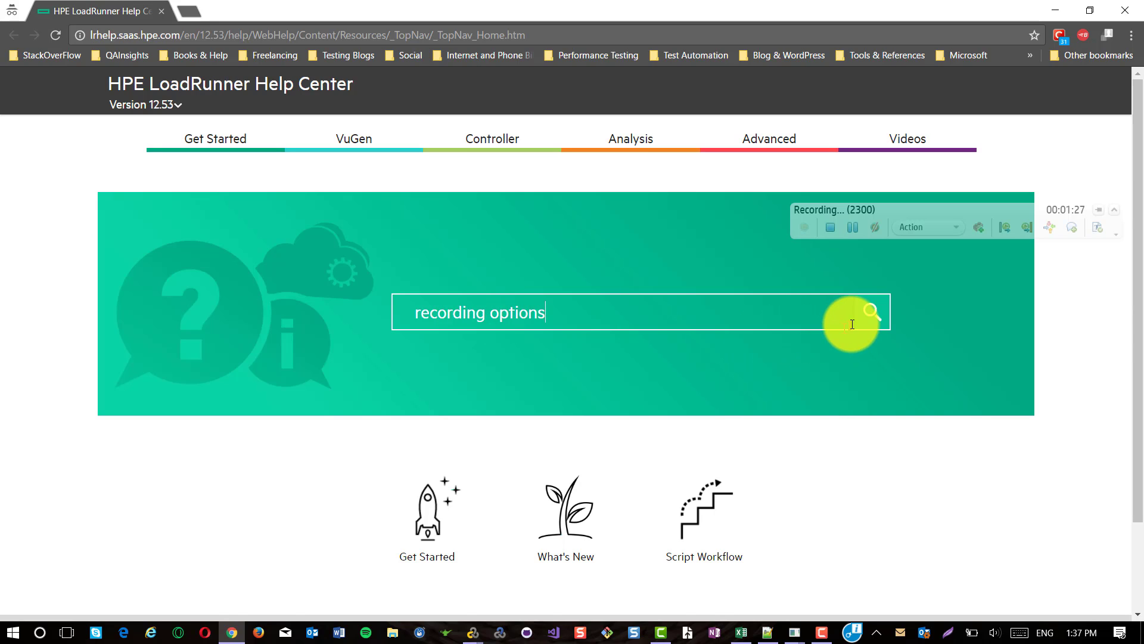
left_click(876, 318)
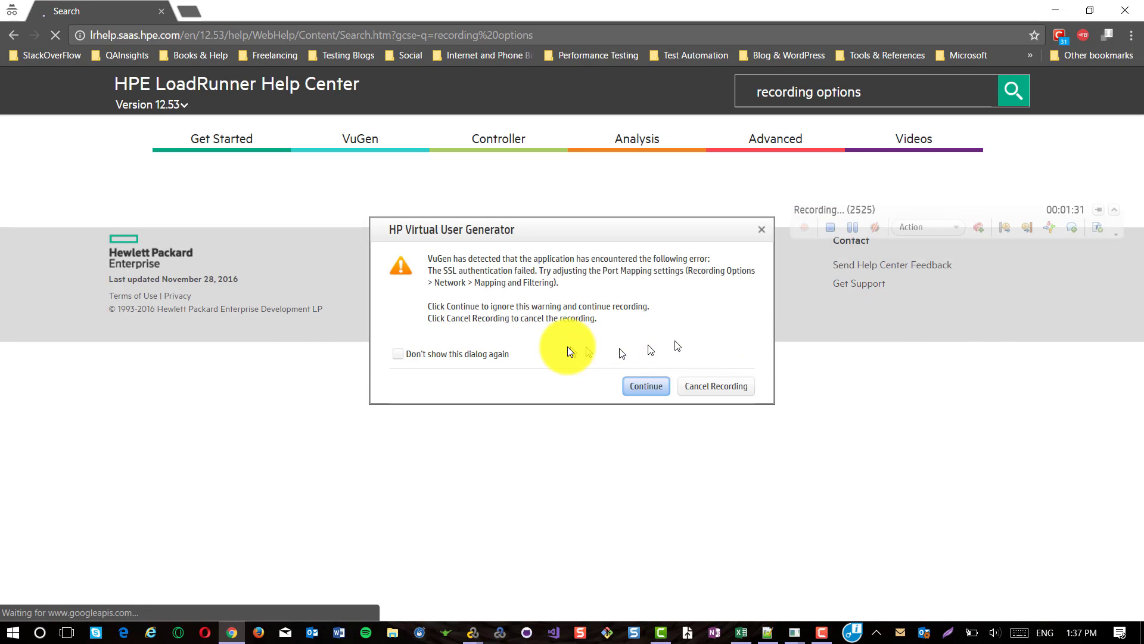
left_click(662, 385)
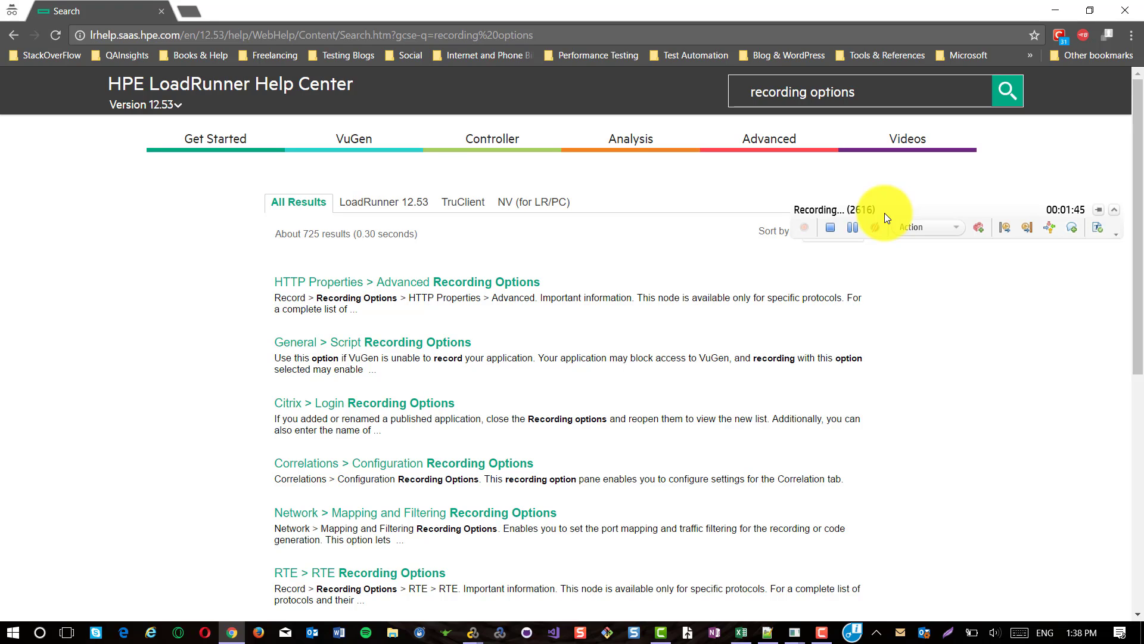
left_click(1031, 235)
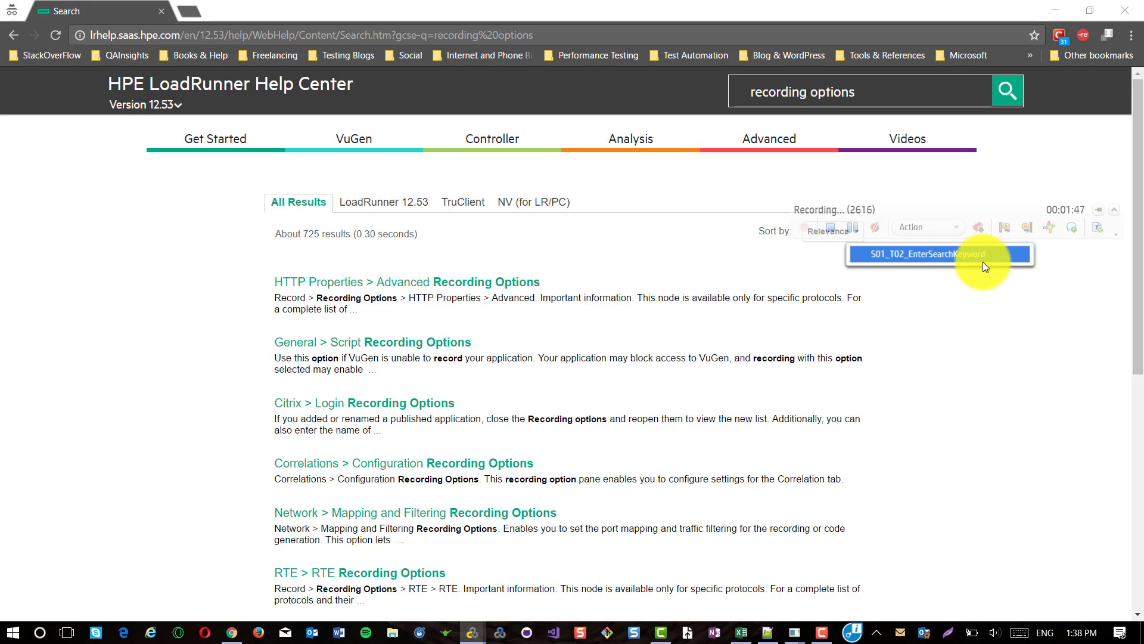
left_click(982, 260)
Step: Begin inserting a start transaction, switch to the Transactionsxlsx workbook in Excel, and copy the transaction name S01_T03_ClickonFirstResult from cell C4
left_click(1015, 223)
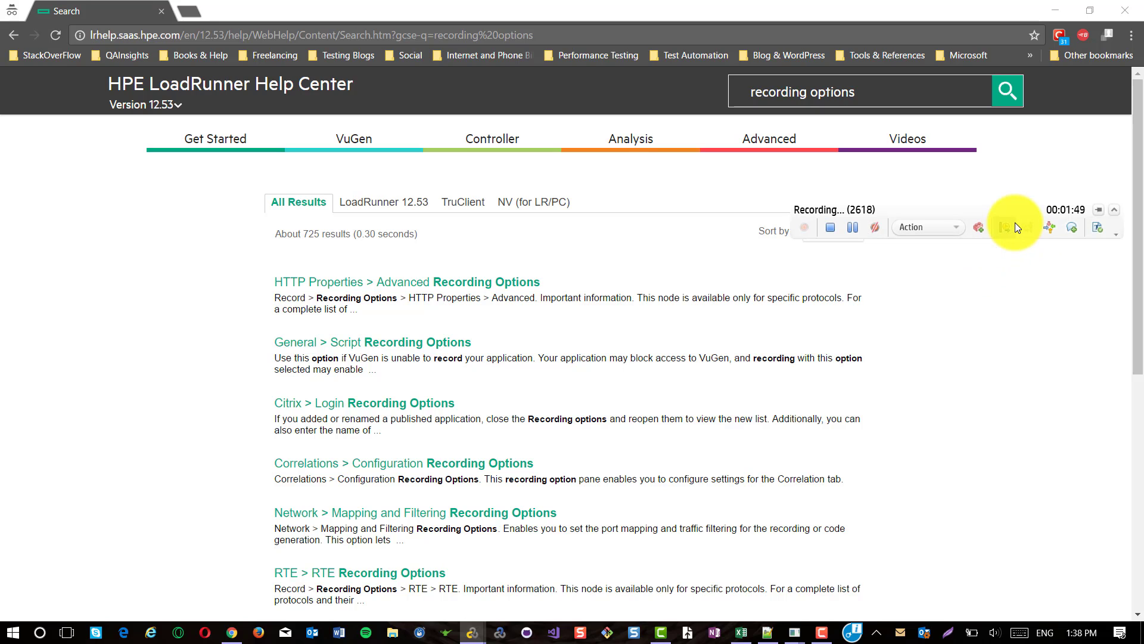
key("alt+Tab")
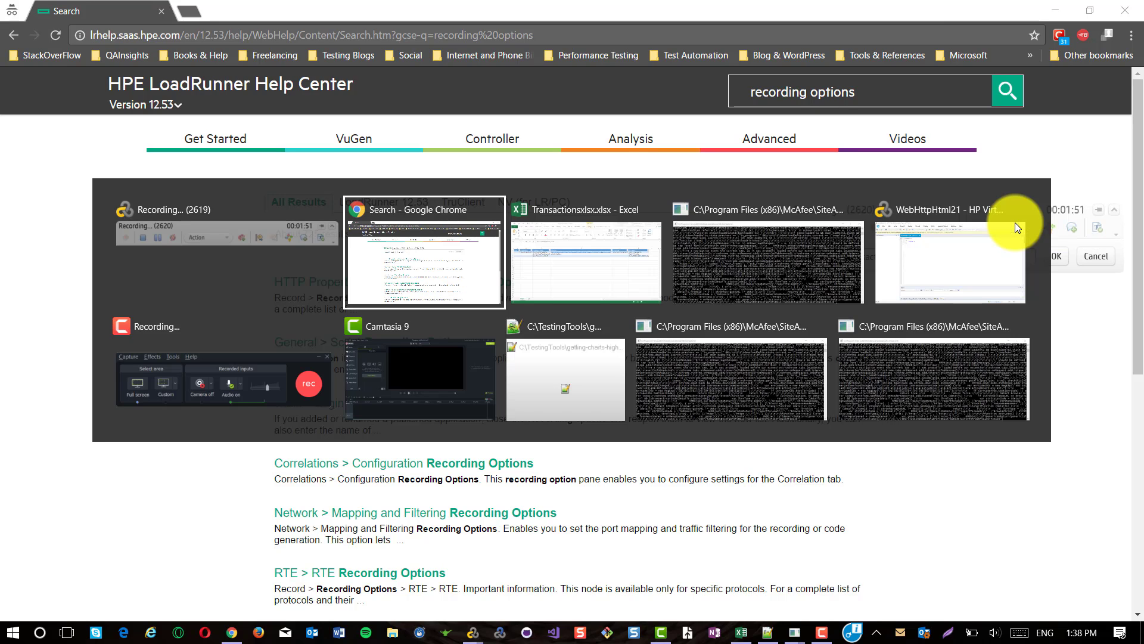
key("Tab")
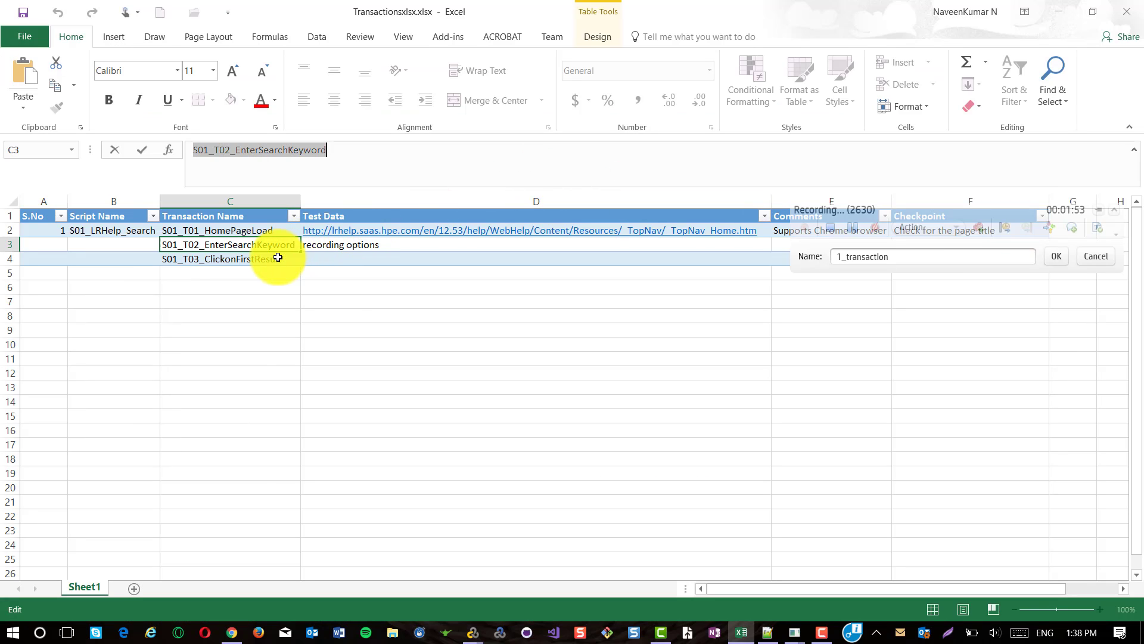
left_click(277, 257)
left_click(340, 152)
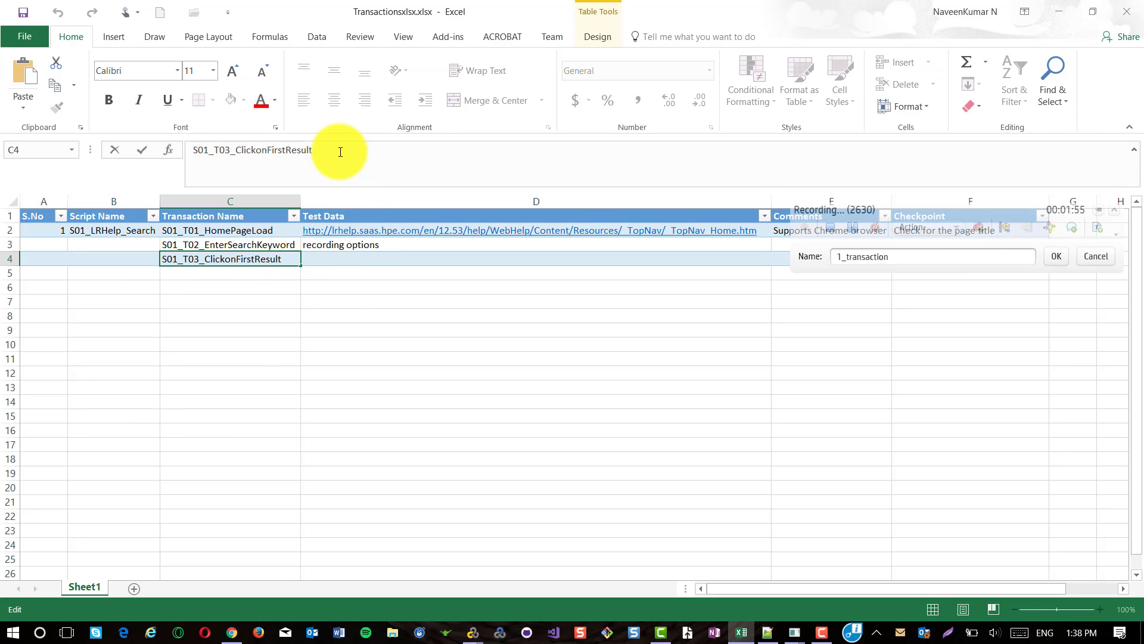
double_click(341, 152)
key("ctrl+c")
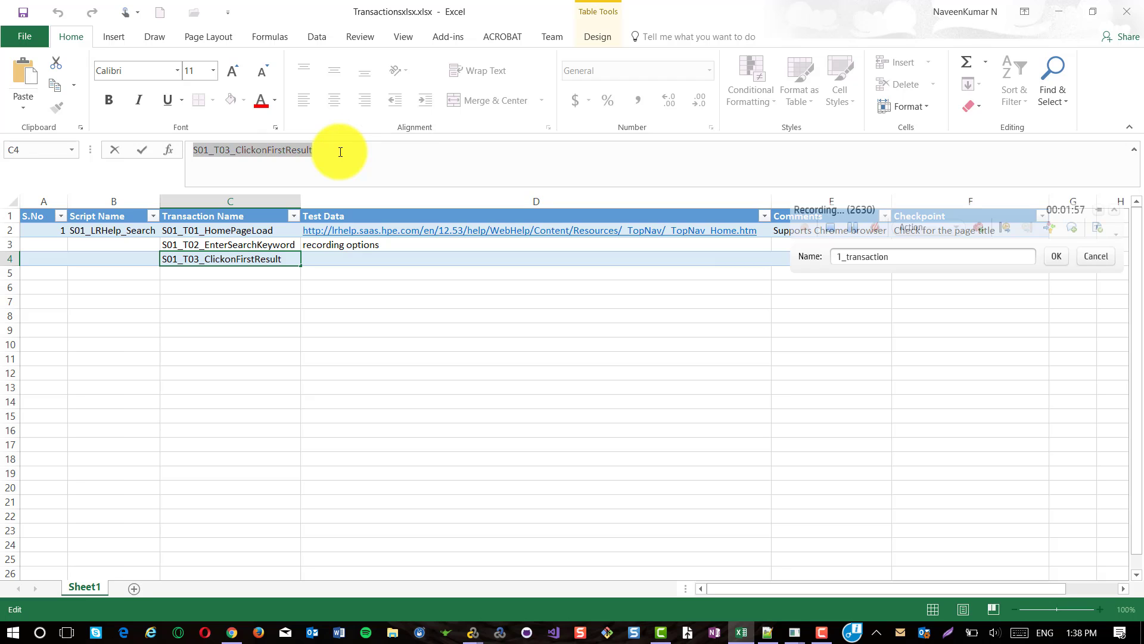
Step: Return to the VuGen recording toolbar and name the new start transaction S01_T03_ClickonFirstResult
key("alt+Tab")
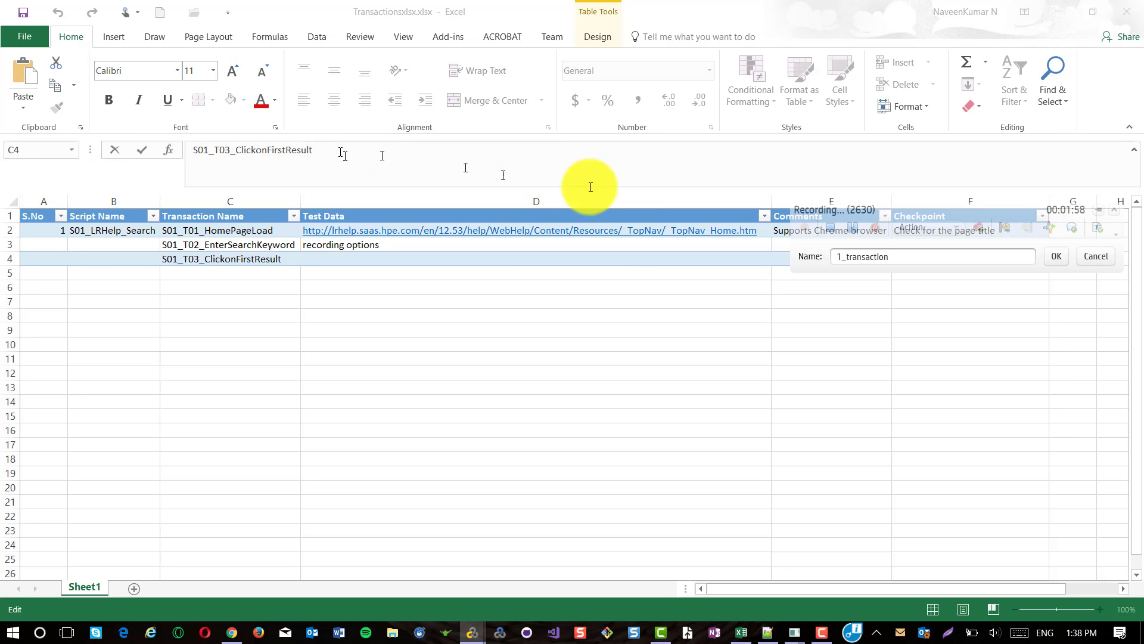
left_click(913, 257)
key("ctrl+v")
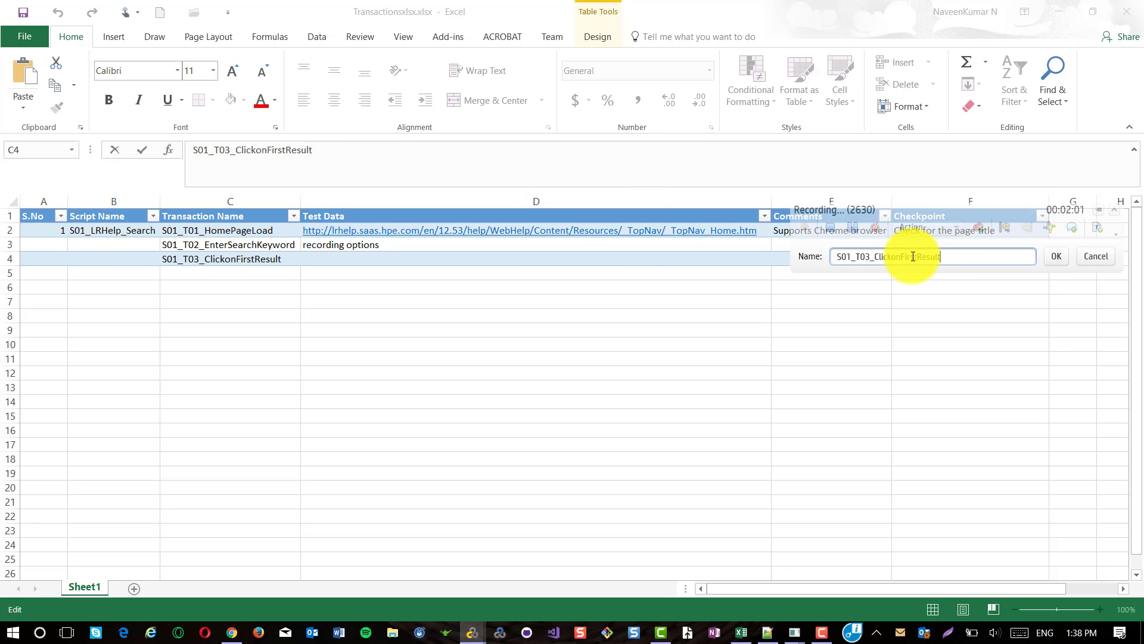
left_click(1051, 256)
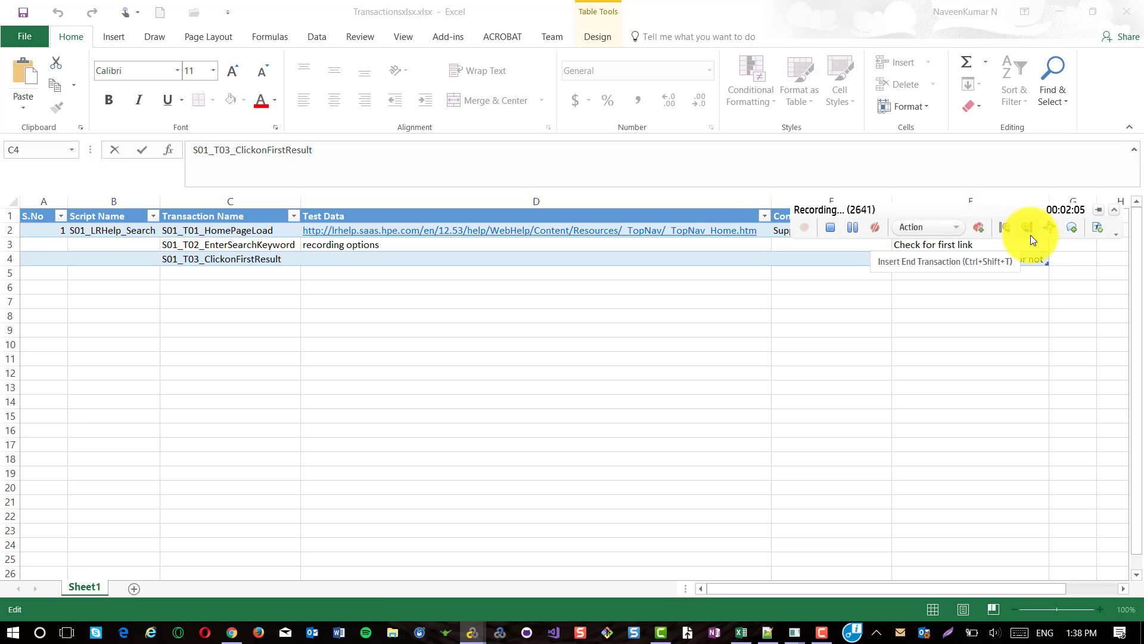
Step: Switch to Chrome, open the first search result, HTTP Properties > Advanced Recording Options, and end the S01_T03_ClickonFirstResult transaction
key("alt+Tab")
key("alt+Tab")
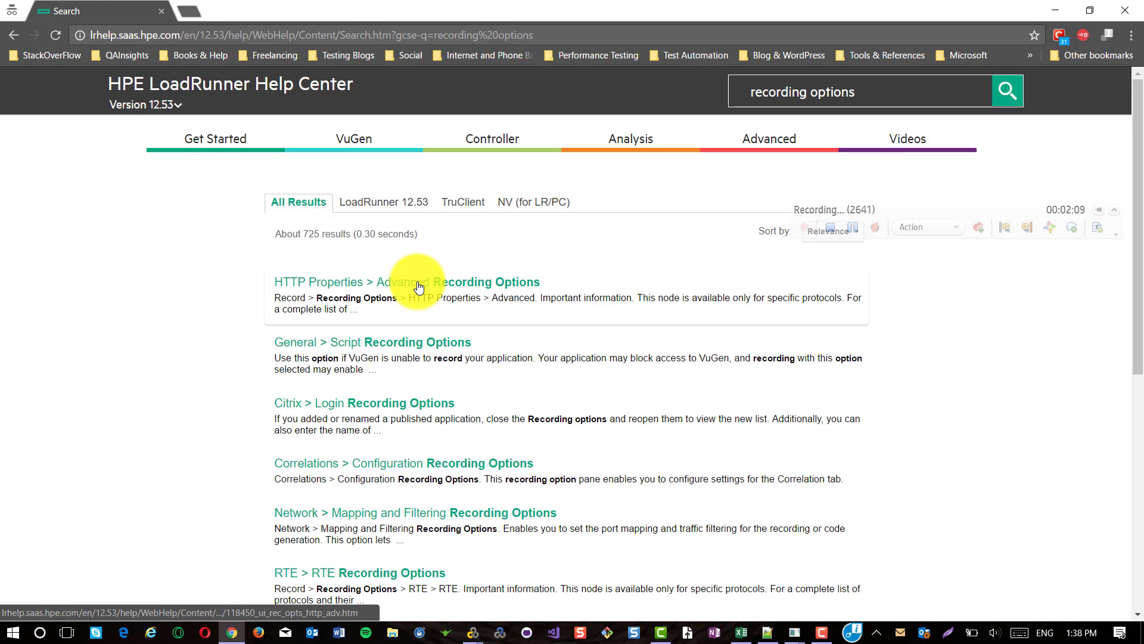
left_click(419, 287)
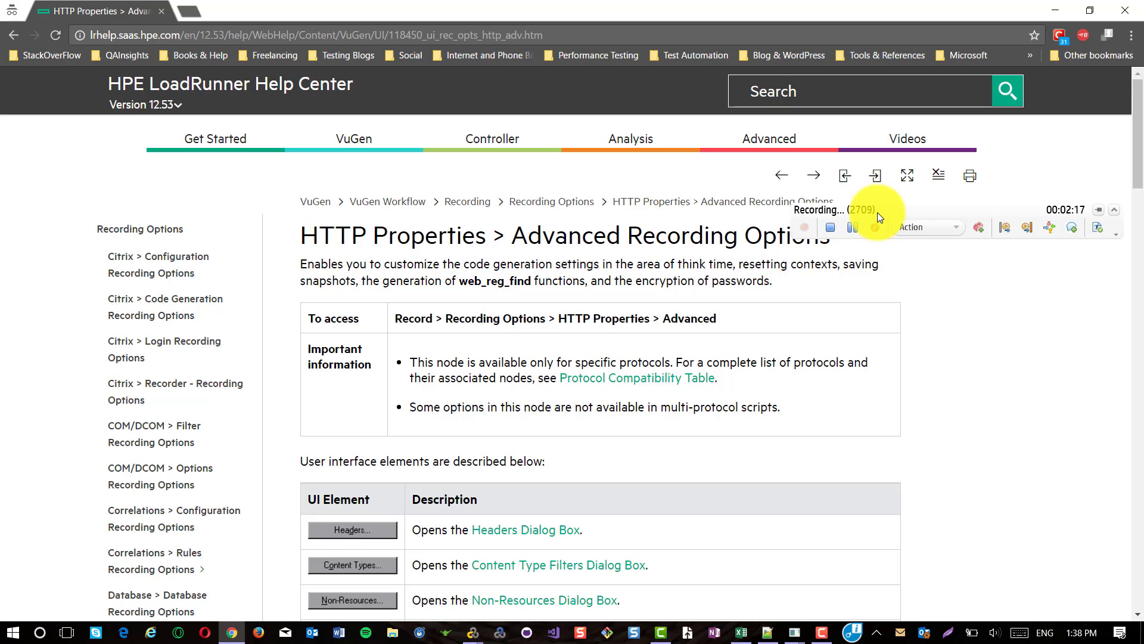
left_click(1021, 223)
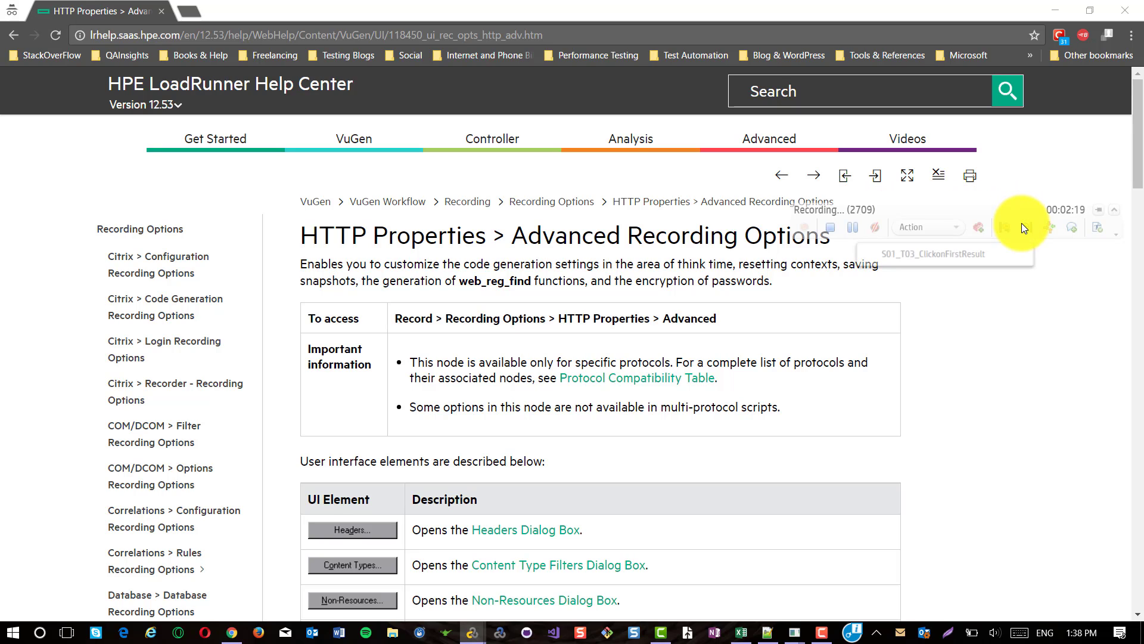
left_click(964, 249)
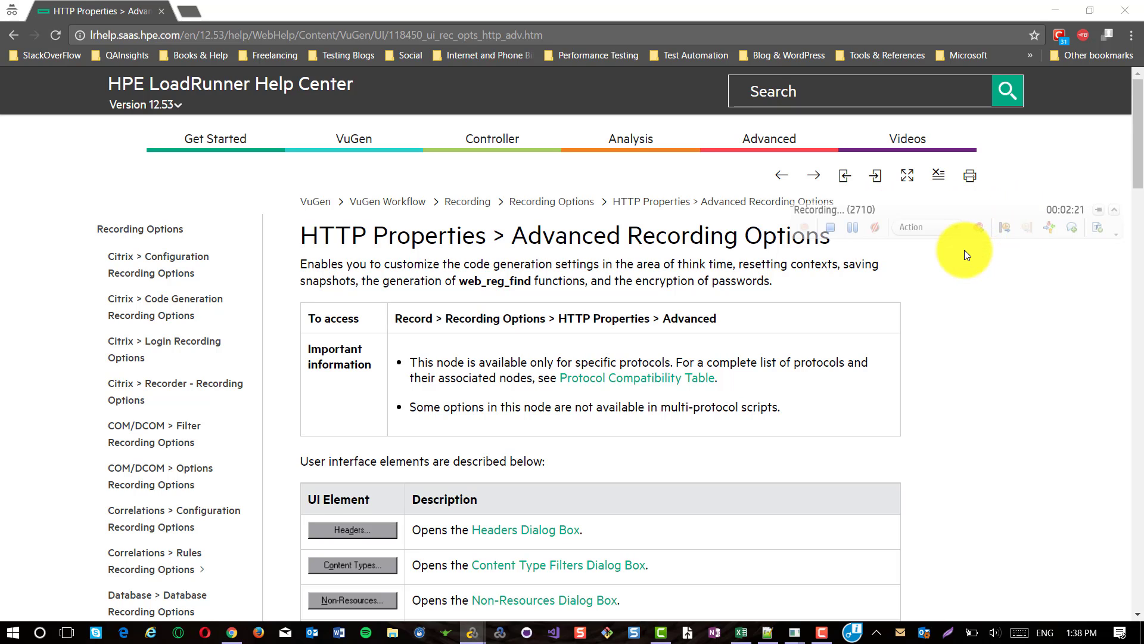
Step: Stop the recording to generate the script in VuGen, and close the Design Studio correlation results
left_click(834, 225)
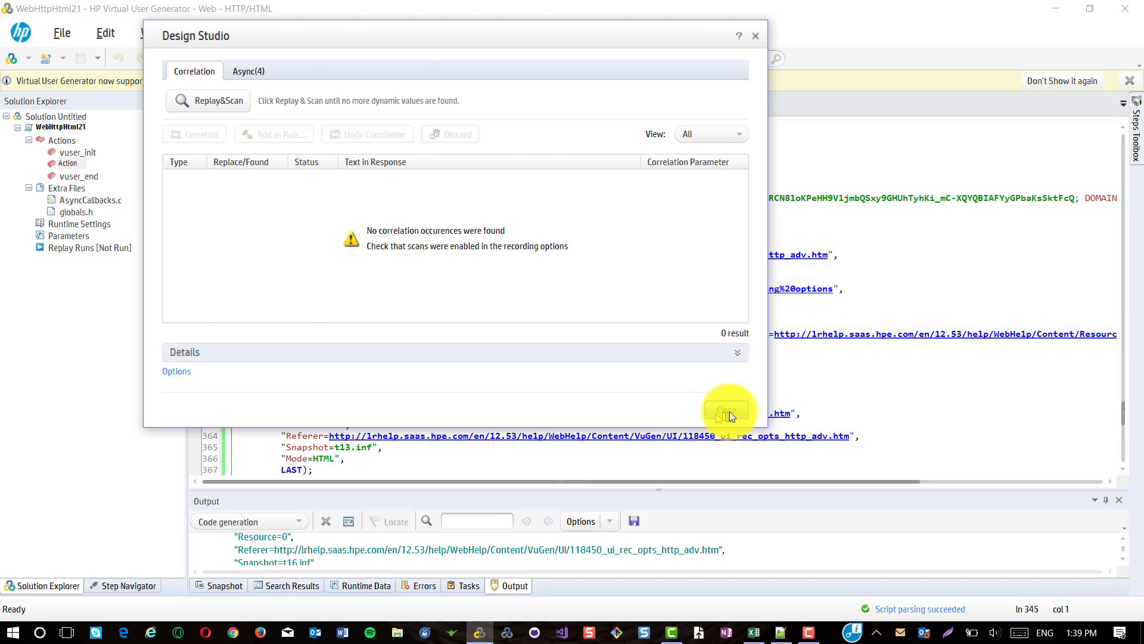
left_click(728, 413)
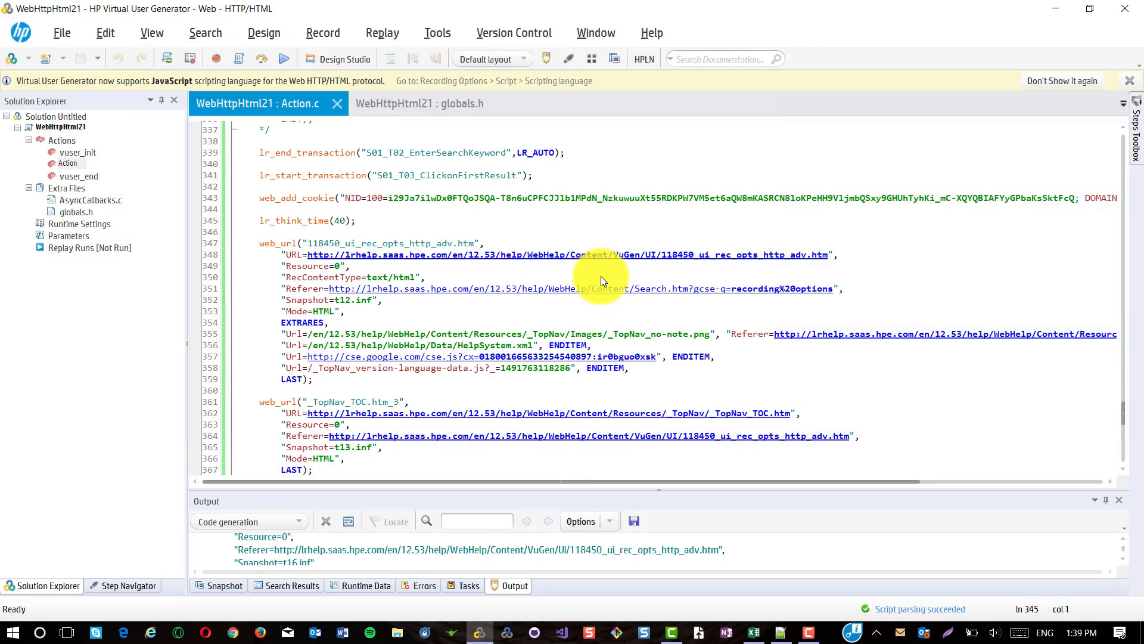